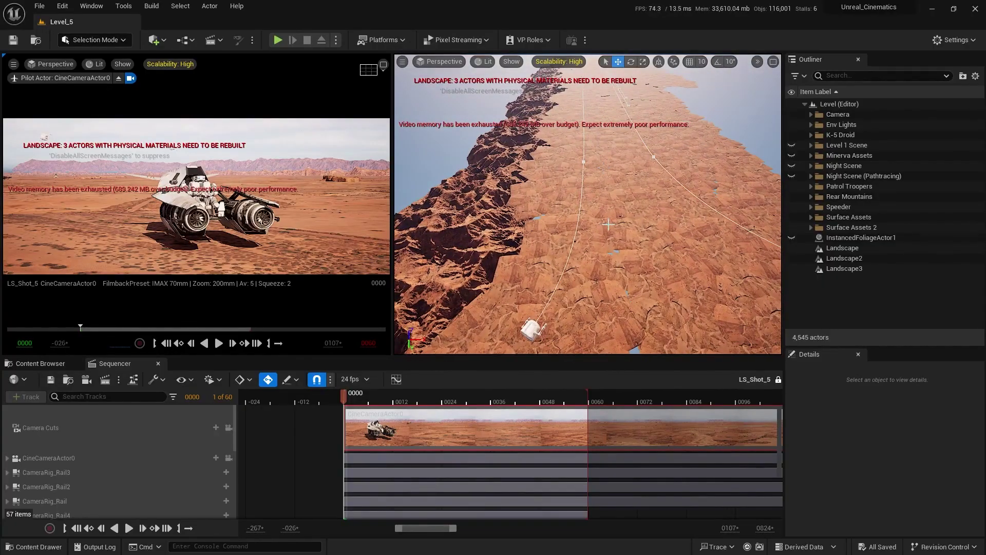
- Select the droid's CameraRig_Rail5 and pull in the tangent handle of its spline point beside the droid
{"action": "right_click_drag", "start_coordinate": [608, 224], "coordinate": [536, 200]}
{"action": "left_click", "coordinate": [573, 193]}
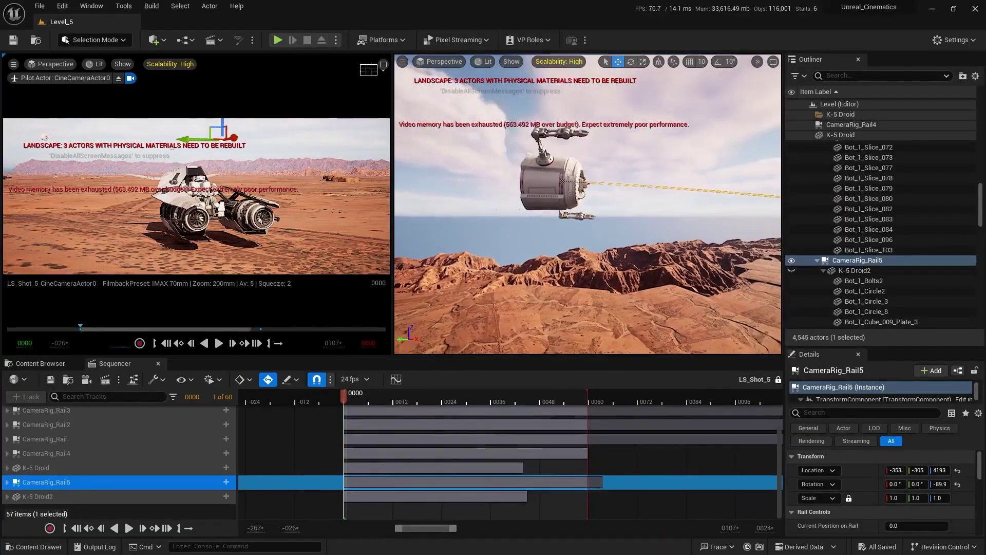
{"action": "right_click_drag", "start_coordinate": [532, 282], "coordinate": [570, 319]}
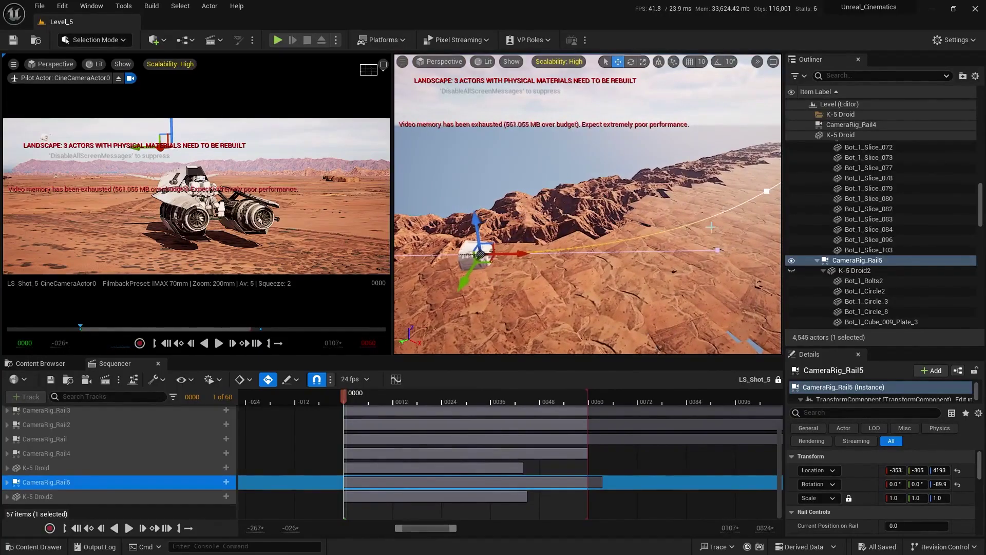
{"action": "left_click", "coordinate": [721, 251]}
{"action": "right_click_drag", "start_coordinate": [720, 251], "coordinate": [748, 227]}
{"action": "left_click_drag", "start_coordinate": [683, 266], "coordinate": [638, 266]}
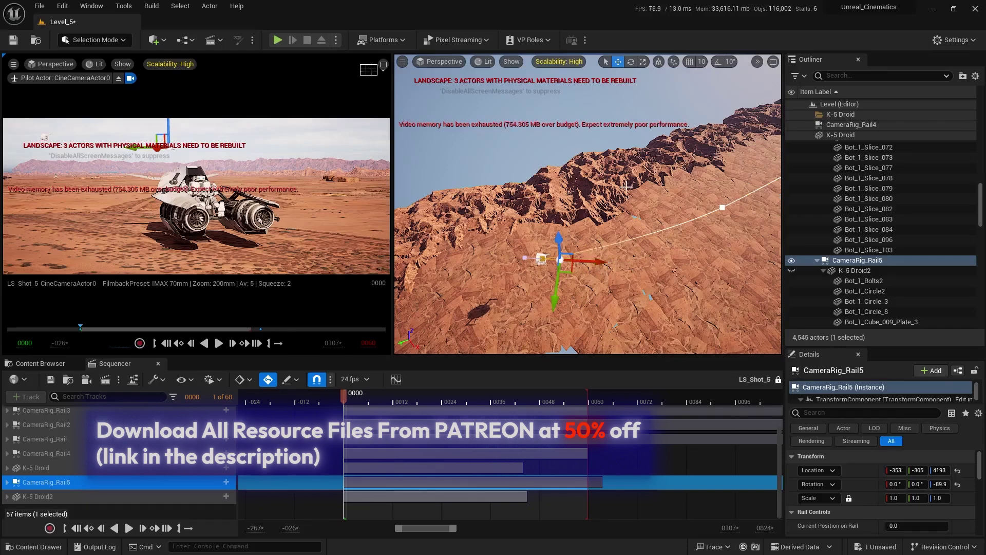
- Adjust the height of CameraRig_Rail5's spline point beside the droid and deselect the rail
{"action": "right_click_drag", "start_coordinate": [626, 186], "coordinate": [620, 141]}
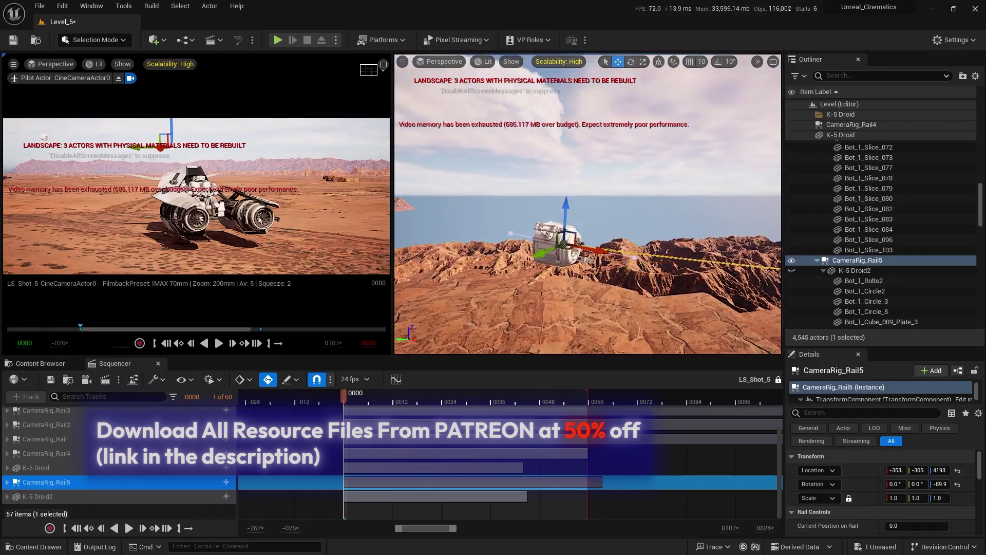
{"action": "right_click_drag", "start_coordinate": [559, 172], "coordinate": [583, 162]}
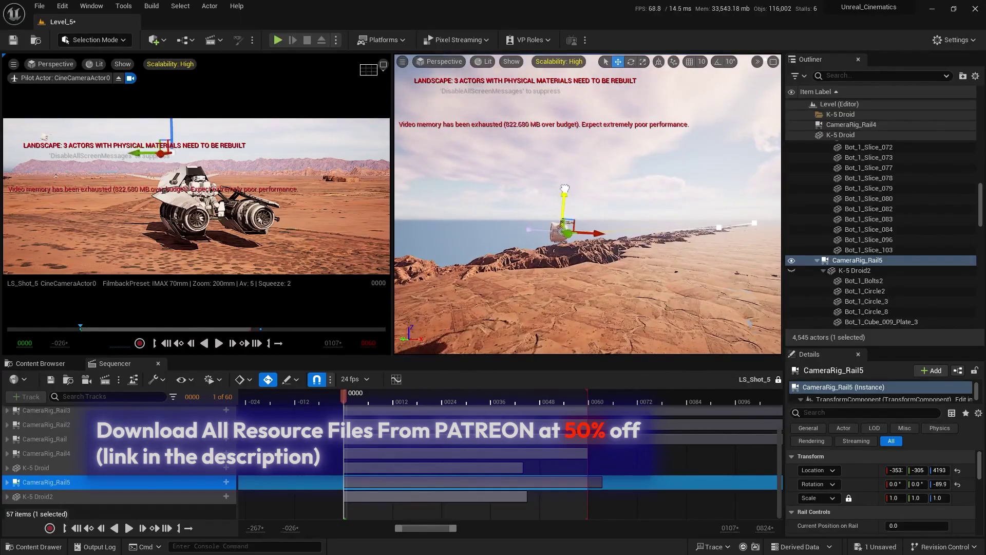
{"action": "left_click", "coordinate": [560, 166]}
{"action": "right_click_drag", "start_coordinate": [560, 166], "coordinate": [501, 178]}
- Play the shot from frame 0 to frame 43 in the maximized camera view to check the droids' flight
{"action": "left_click", "coordinate": [368, 69]}
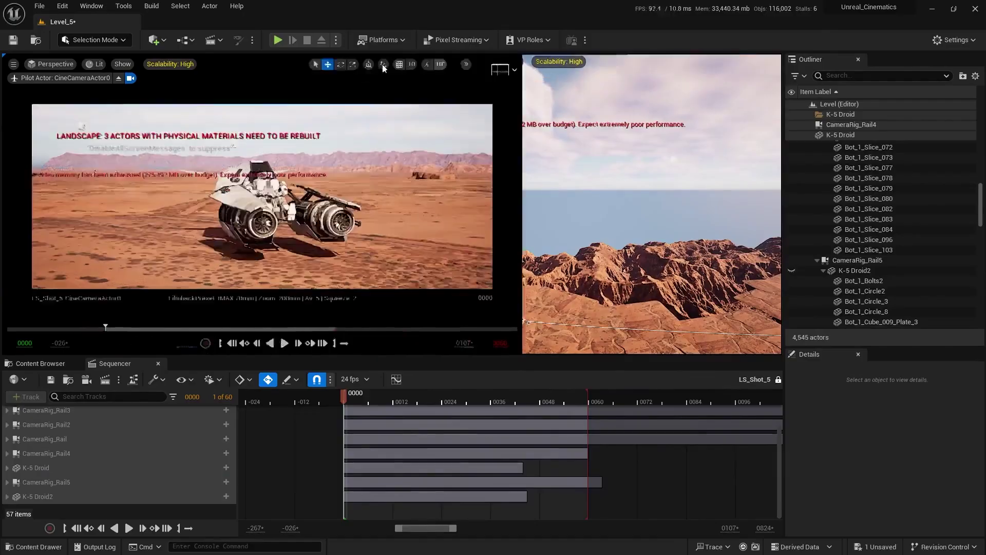
{"action": "key", "text": "space"}
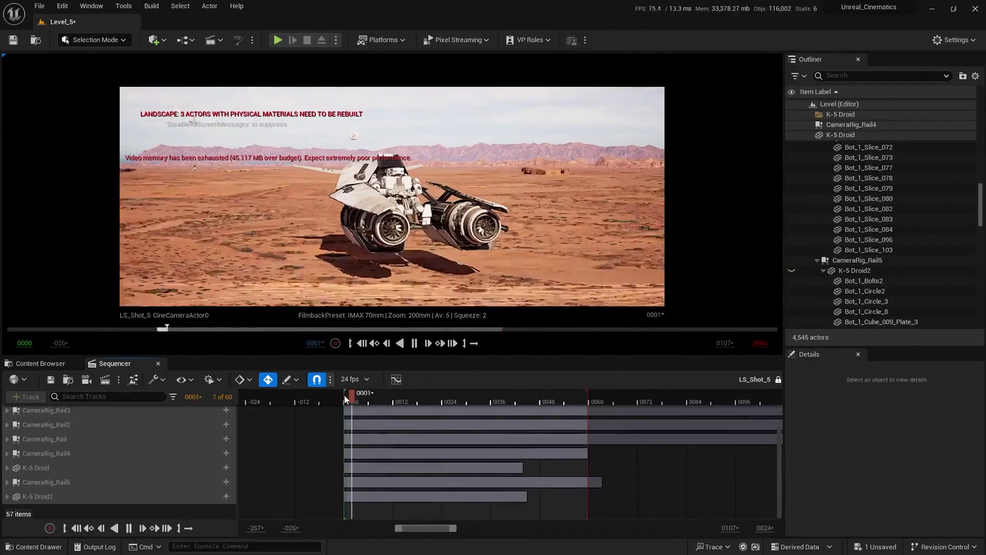
{"action": "key", "text": "space"}
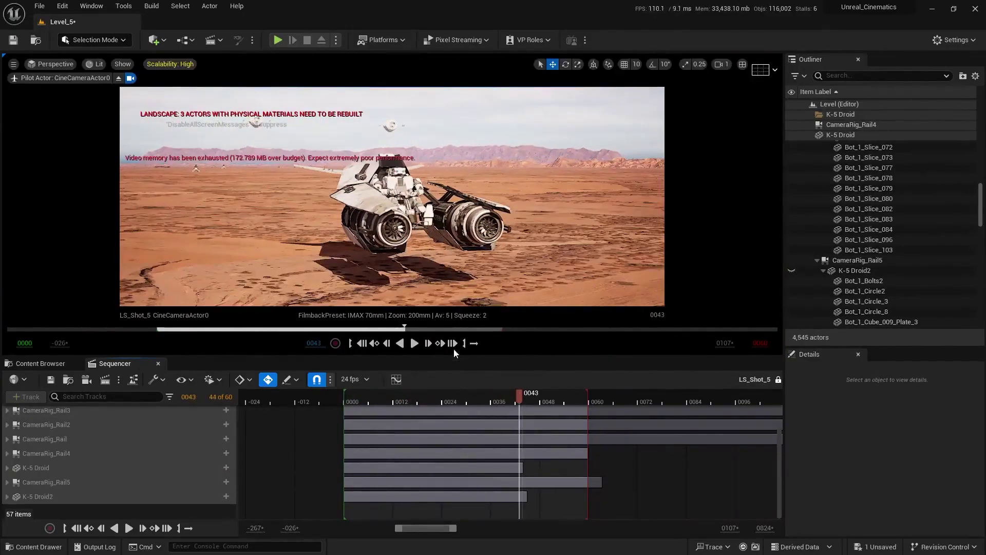
- Return to the split viewports, select CameraRig_Rail4 and reposition its end spline point, adjusting its height as well
{"action": "left_click", "coordinate": [742, 64]}
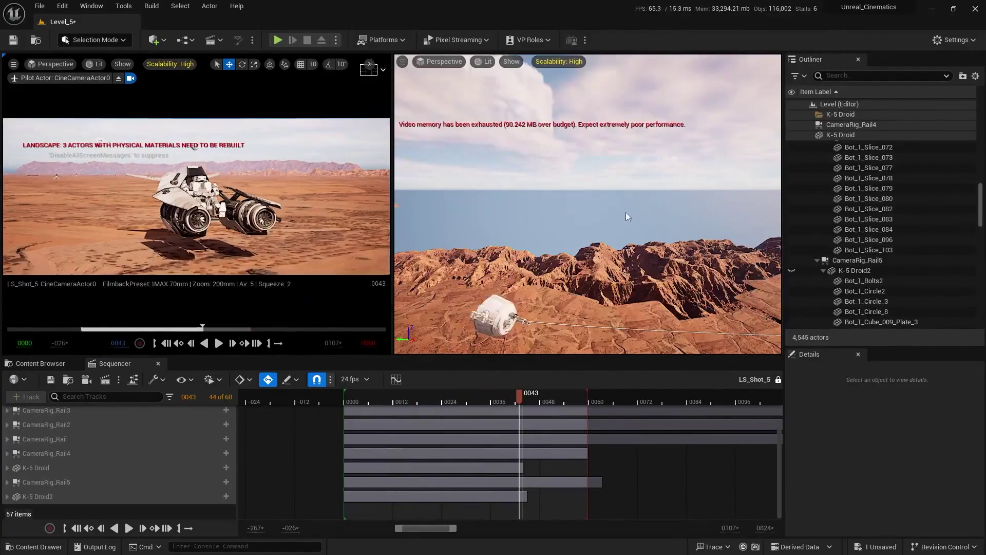
{"action": "right_click_drag", "start_coordinate": [560, 257], "coordinate": [437, 265]}
{"action": "left_click", "coordinate": [564, 243]}
{"action": "right_click_drag", "start_coordinate": [587, 220], "coordinate": [563, 249]}
{"action": "right_click_drag", "start_coordinate": [612, 160], "coordinate": [557, 156]}
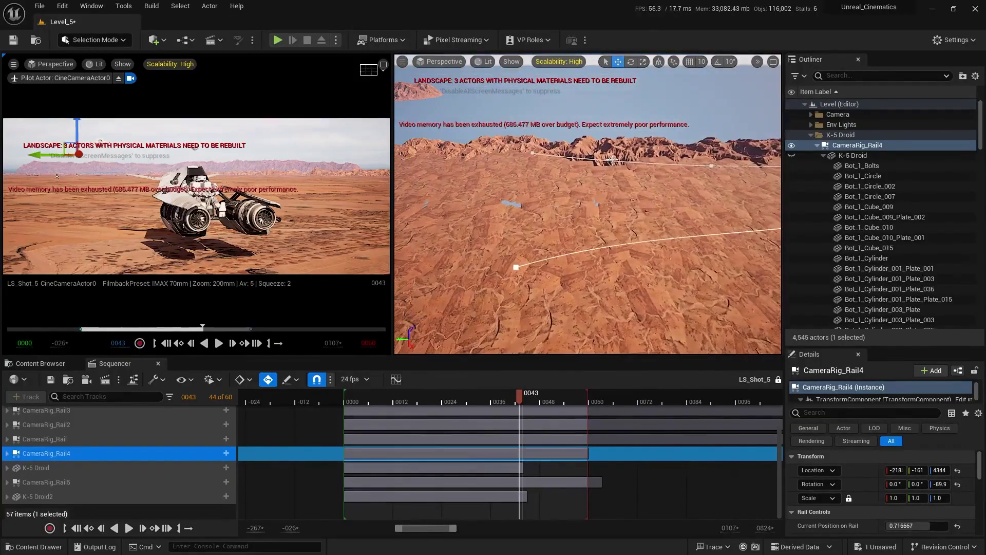
{"action": "right_click_drag", "start_coordinate": [593, 210], "coordinate": [493, 221]}
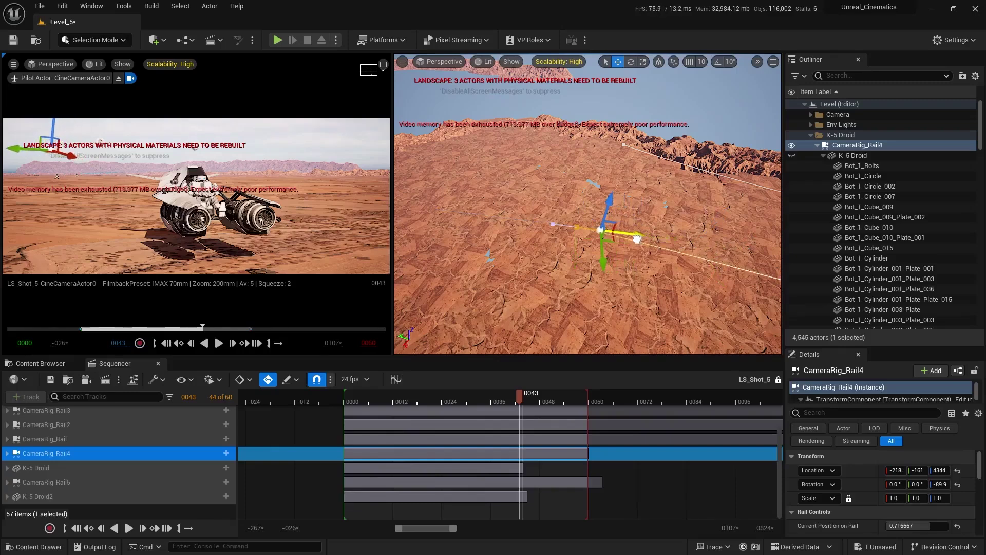
{"action": "right_click_drag", "start_coordinate": [580, 232], "coordinate": [576, 202]}
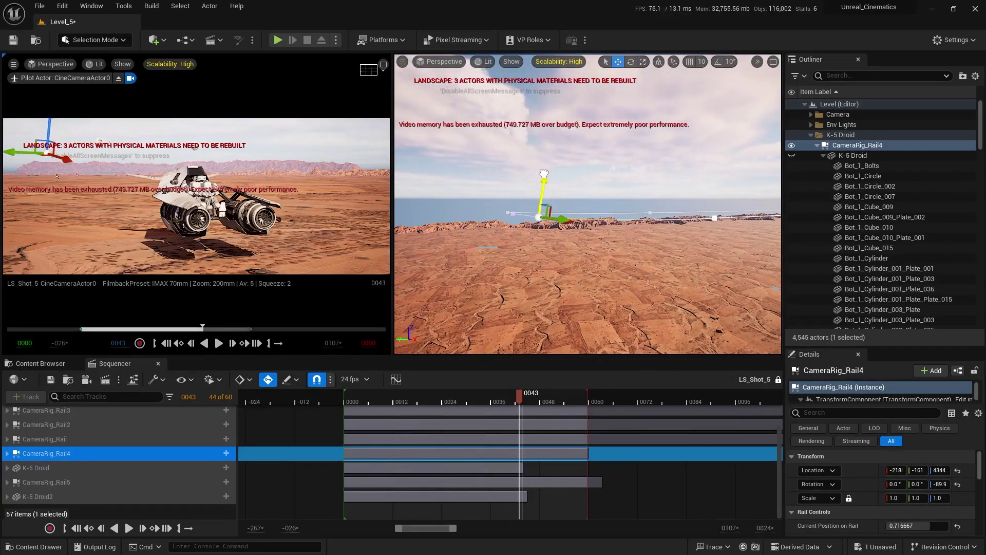
- Reposition the second spline point of CameraRig_Rail4 to reshape the droid's path
{"action": "right_click_drag", "start_coordinate": [653, 208], "coordinate": [651, 239]}
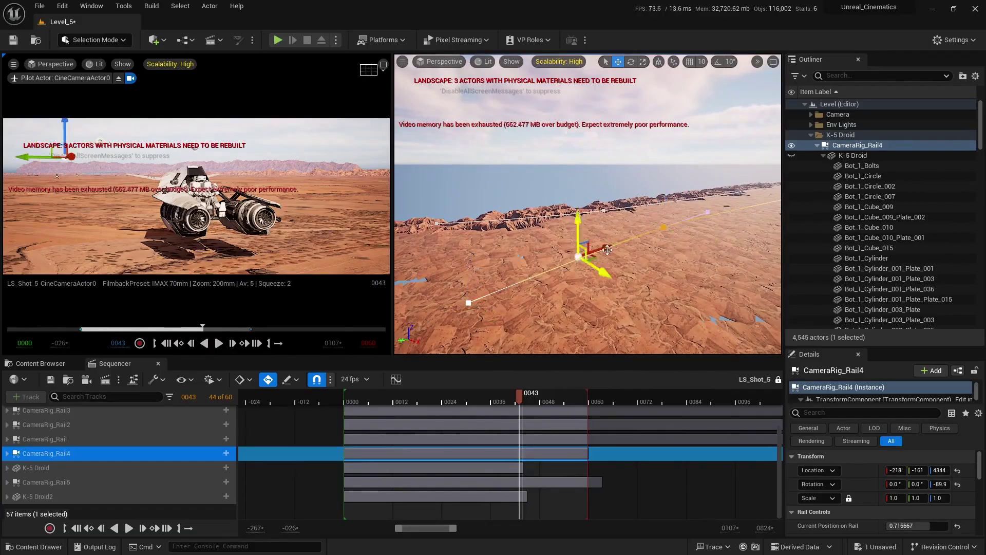
{"action": "right_click_drag", "start_coordinate": [607, 250], "coordinate": [622, 221]}
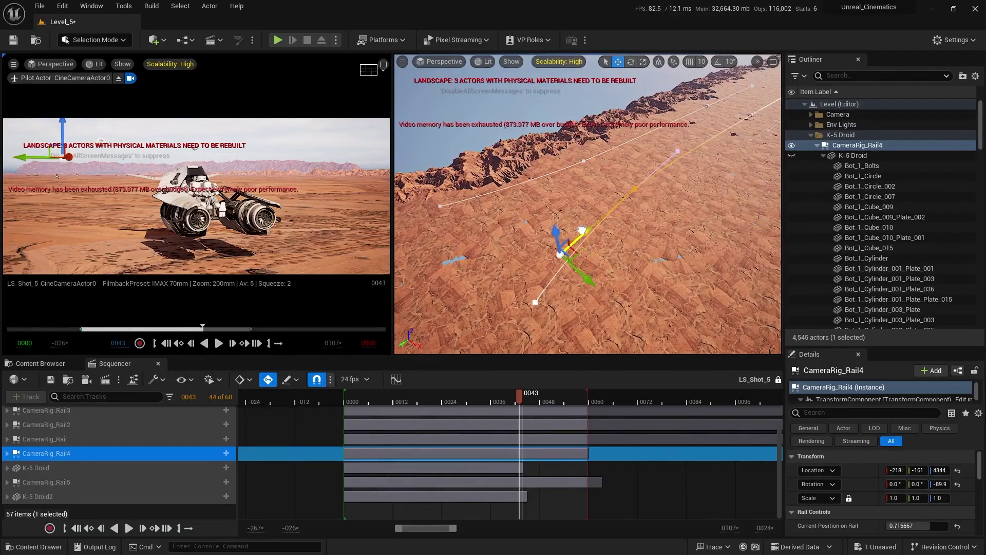
{"action": "right_click_drag", "start_coordinate": [615, 188], "coordinate": [614, 159]}
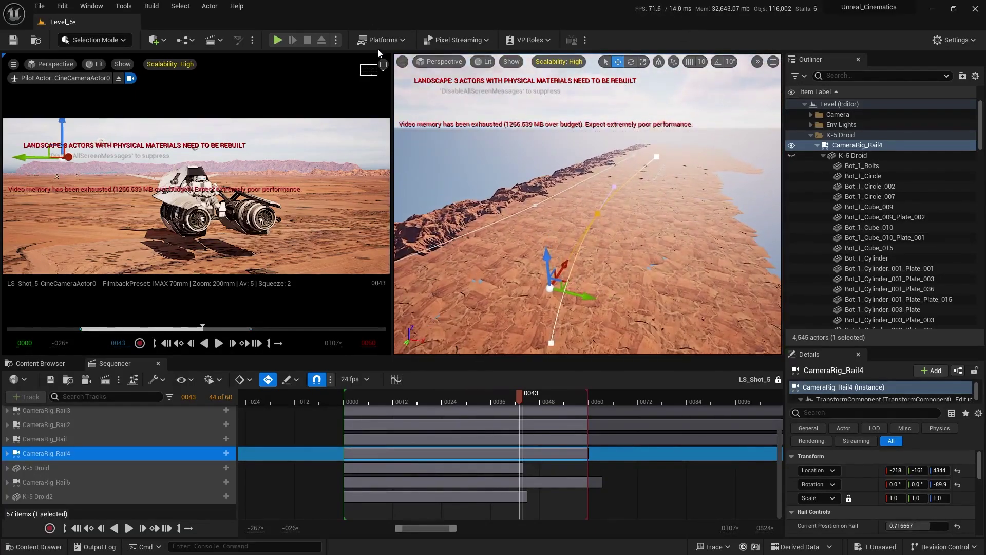
- Deselect the rail, maximize the camera view and replay the shot from the start to review the reshaped CameraRig_Rail4 path
{"action": "left_click", "coordinate": [384, 65]}
{"action": "left_click", "coordinate": [648, 475]}
{"action": "left_click", "coordinate": [345, 403]}
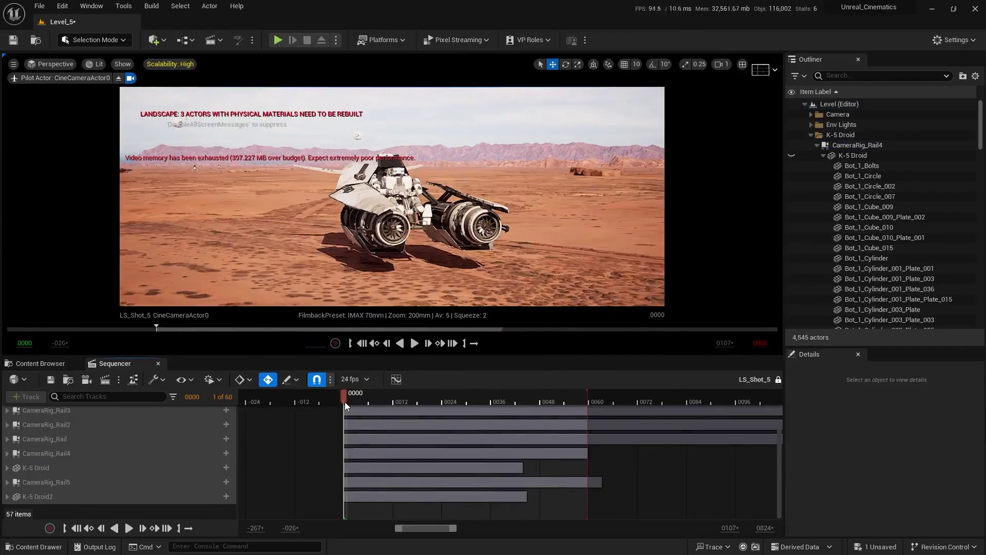
{"action": "key", "text": "space"}
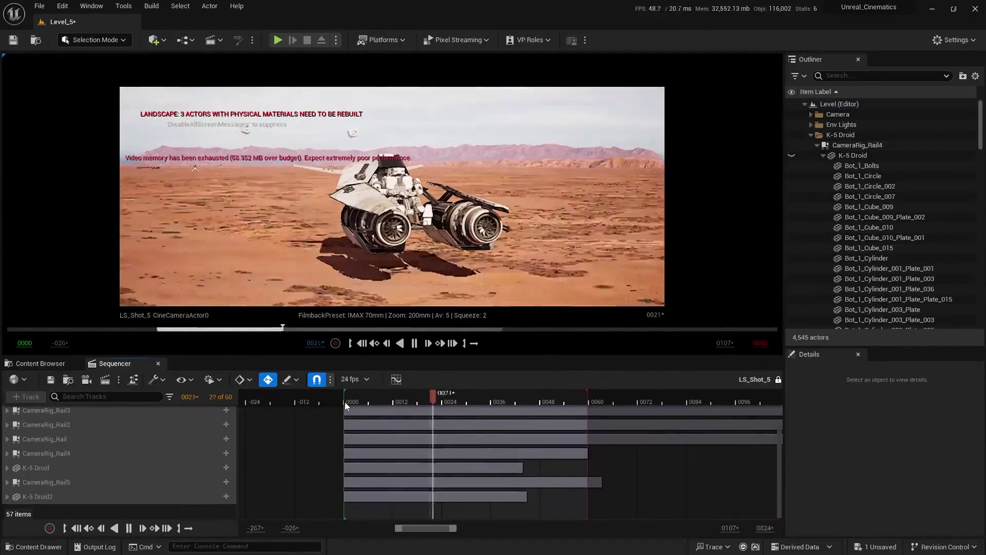
{"action": "left_click", "coordinate": [349, 403]}
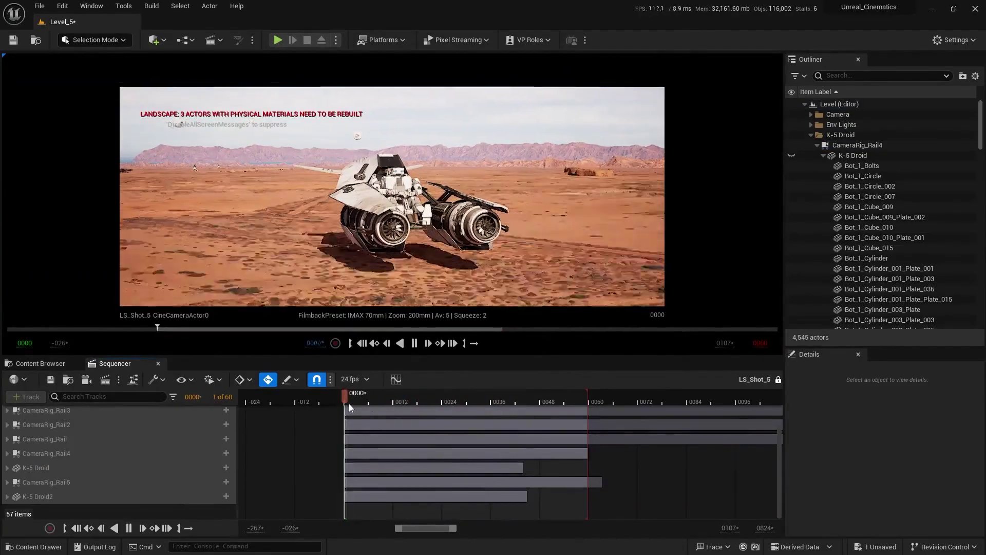
{"action": "key", "text": "space"}
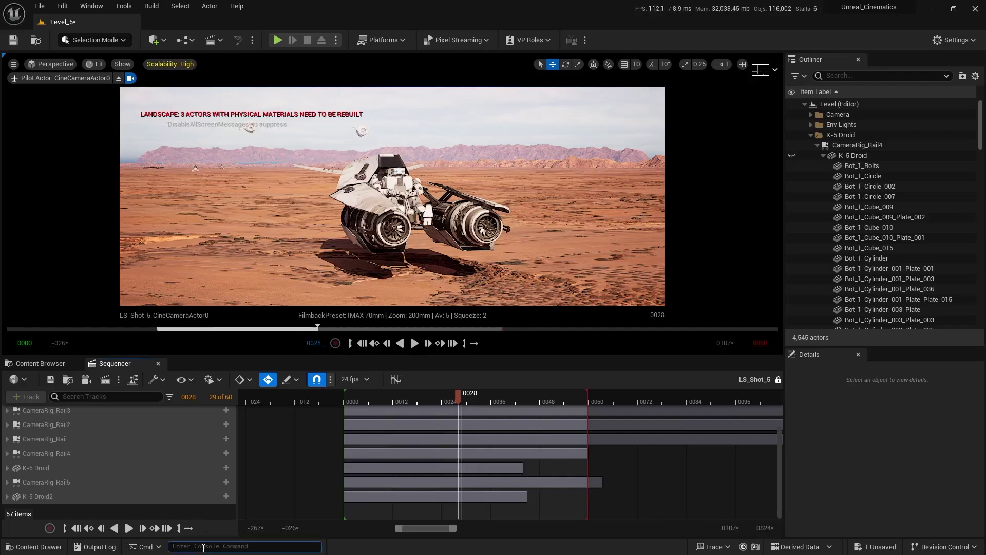
- Hide the on-screen warnings with the DisableAllScreenMessages console command and replay the shot from frame 0
{"action": "type", "text": "disablealls"}
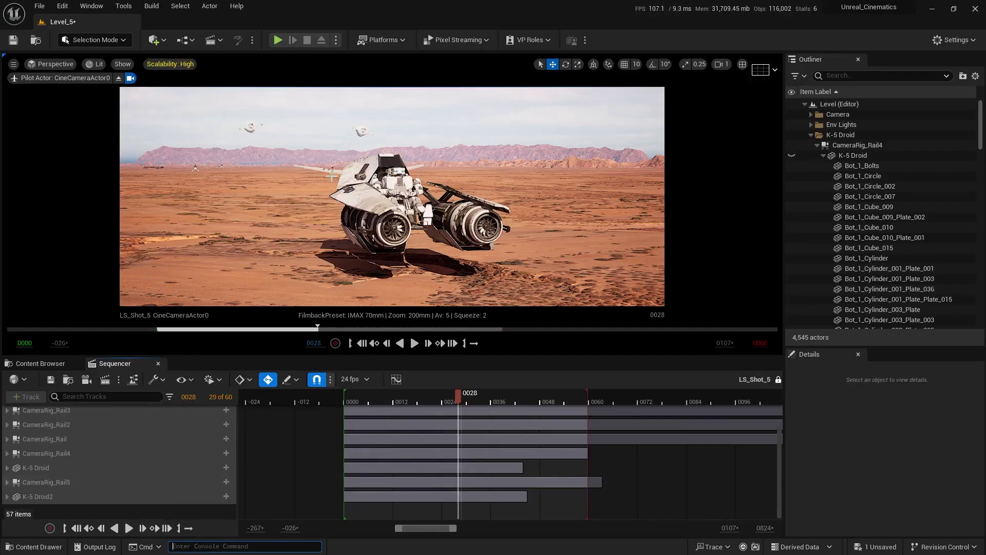
{"action": "left_click_drag", "start_coordinate": [398, 402], "coordinate": [345, 401]}
{"action": "key", "text": "space"}
{"action": "key", "text": "space"}
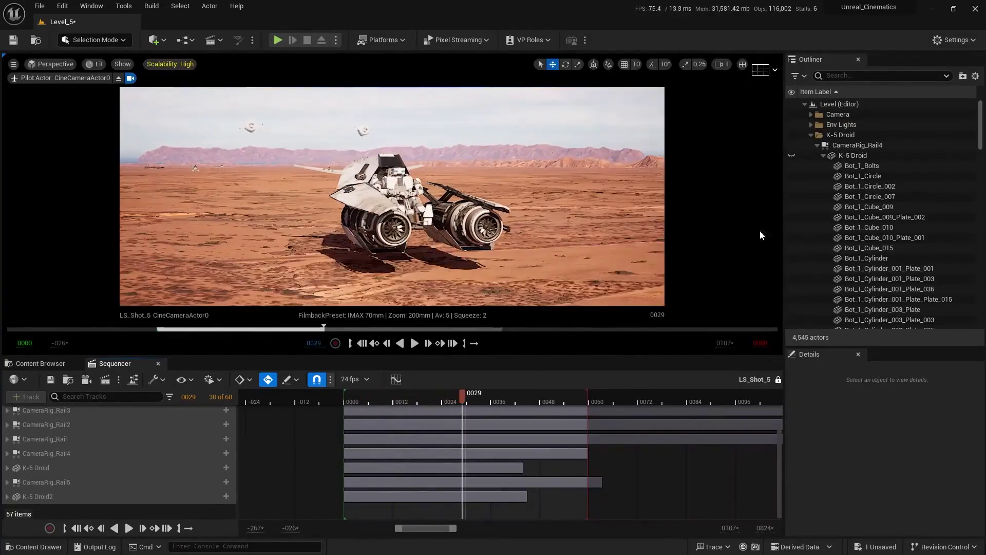
- Return to the split viewports, switch the gizmo to world space and shift CameraRig_Rail4's end spline point along X
{"action": "left_click", "coordinate": [758, 66]}
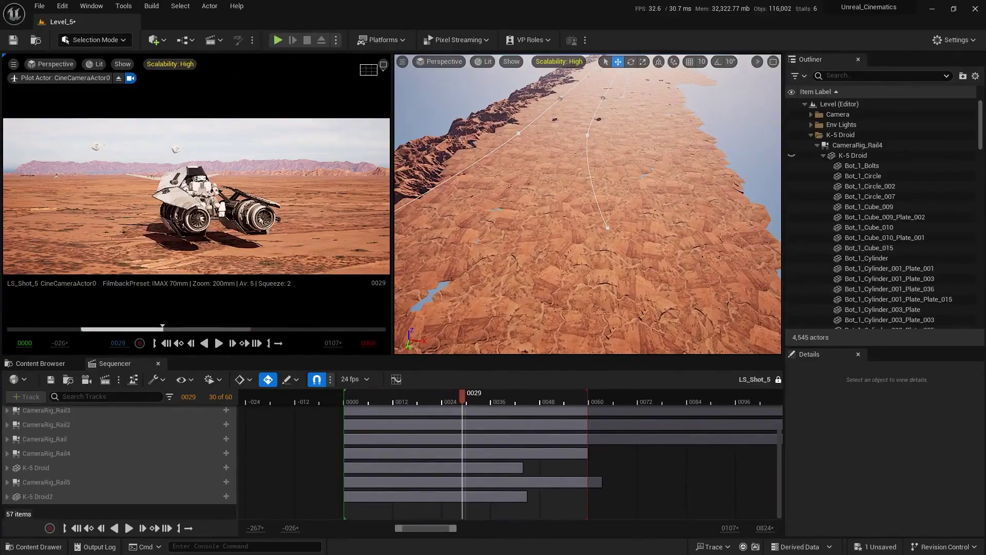
{"action": "left_click", "coordinate": [608, 227]}
{"action": "right_click_drag", "start_coordinate": [663, 223], "coordinate": [660, 245]}
{"action": "left_click", "coordinate": [659, 62]}
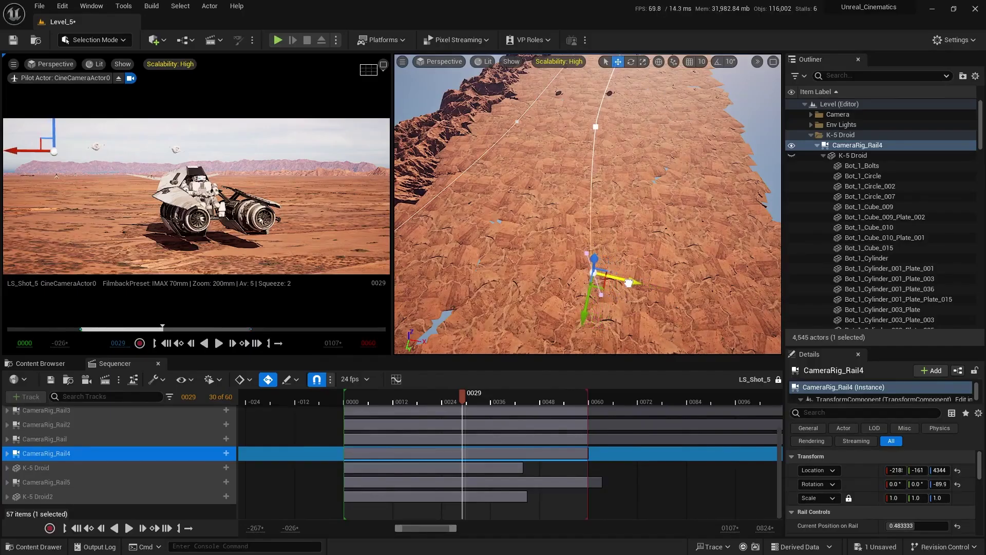
{"action": "key", "text": "Escape"}
- Maximize the camera view and replay the shot from frame 0 to frame 43 to check the shifted rail point
{"action": "left_click", "coordinate": [383, 64]}
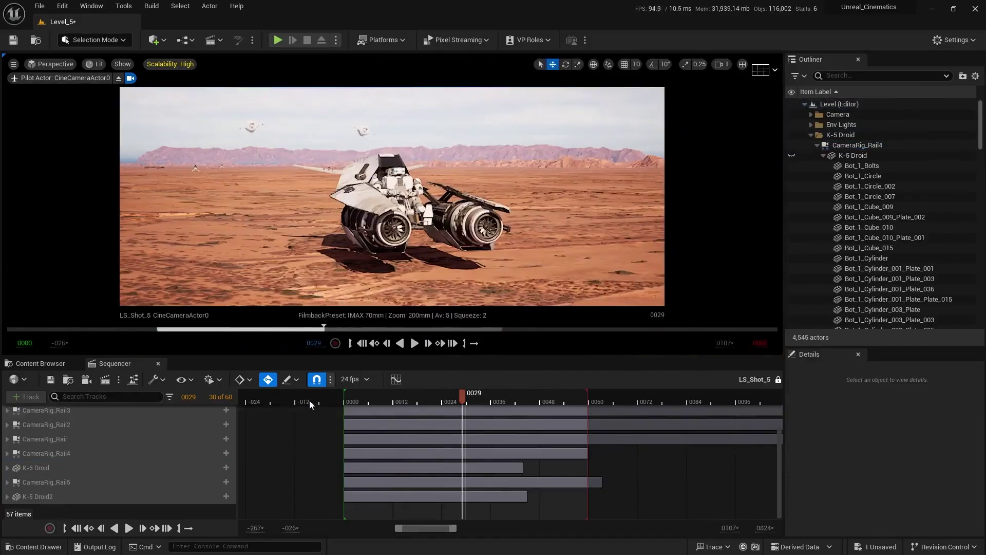
{"action": "mouse_move", "coordinate": [358, 399]}
{"action": "left_mouse_down"}
{"action": "mouse_move", "coordinate": [341, 399]}
{"action": "mouse_move", "coordinate": [349, 396]}
{"action": "left_mouse_up"}
{"action": "key", "text": "space"}
{"action": "key", "text": "space"}
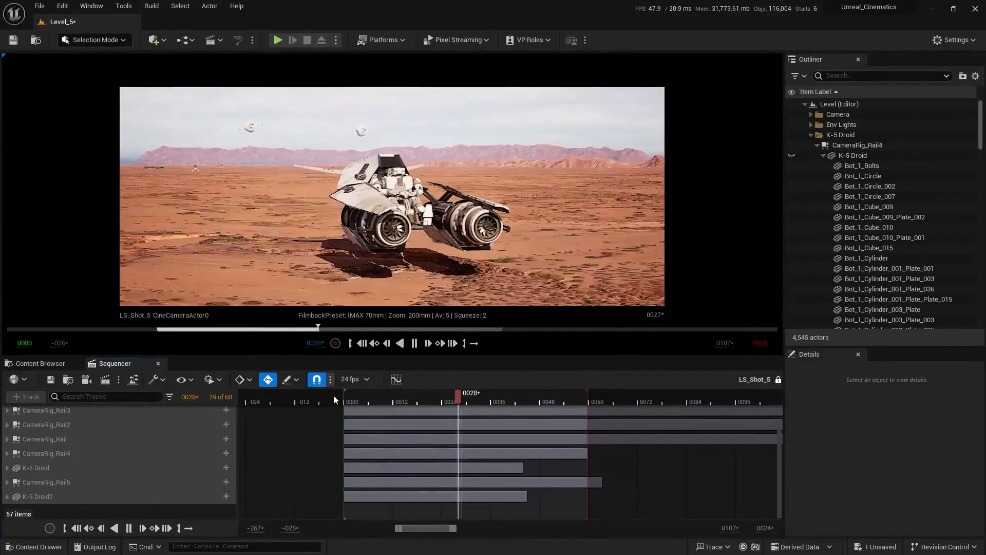
{"action": "key", "text": "space"}
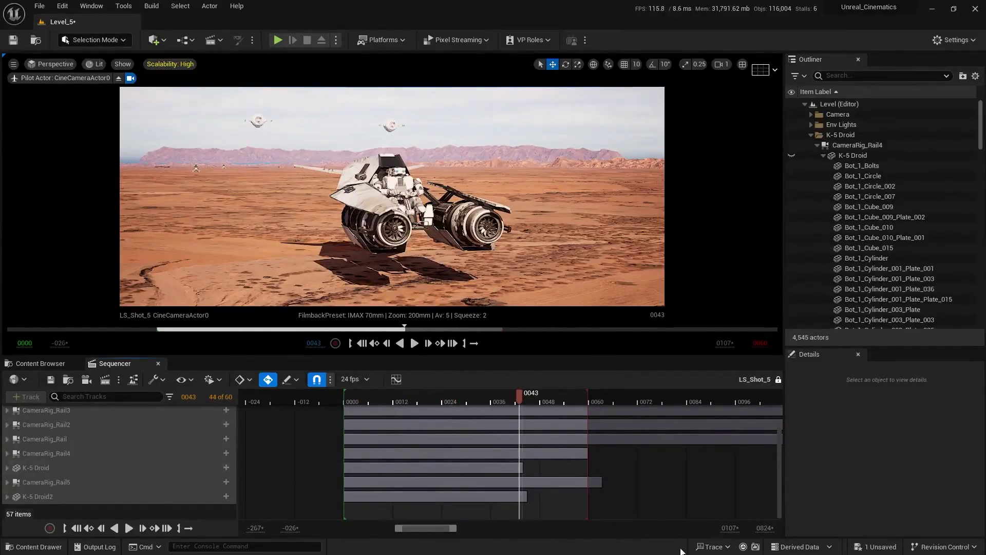
- Unlock the LS_Shot_5 sequence, expand CineCameraActor0 and unlock its tracks
{"action": "scroll", "coordinate": [108, 455], "scroll_direction": "up", "scroll_amount": 3}
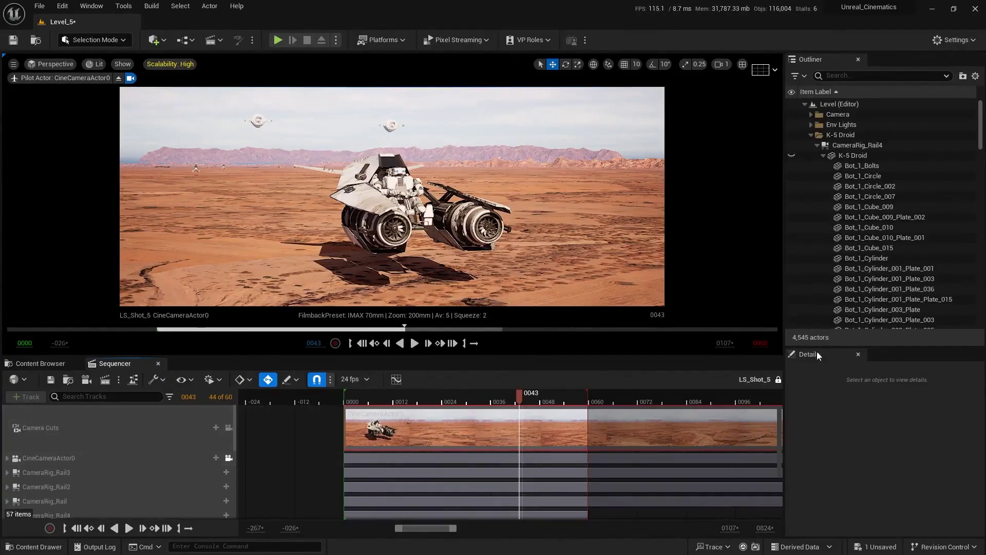
{"action": "left_click", "coordinate": [778, 380]}
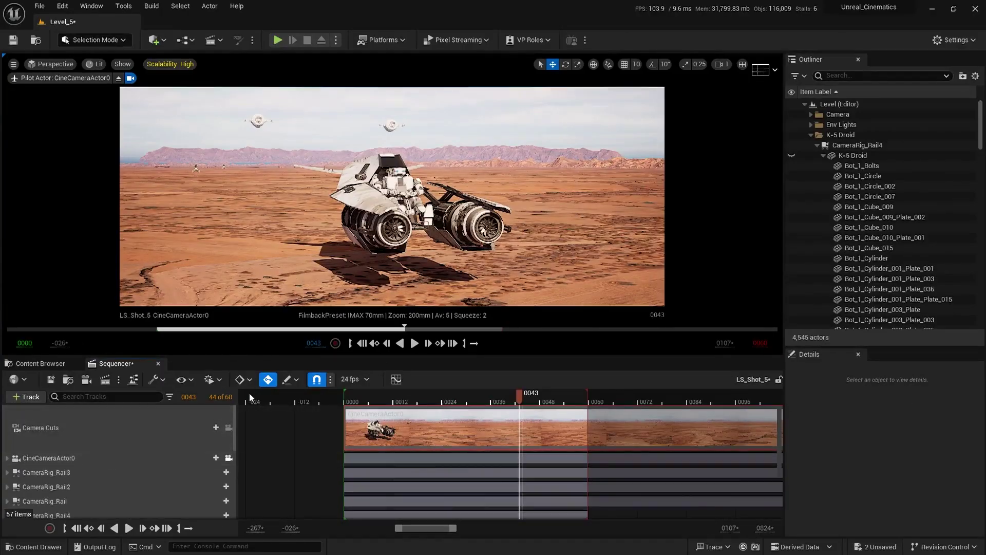
{"action": "scroll", "coordinate": [82, 452], "scroll_direction": "down", "scroll_amount": 1}
{"action": "left_click", "coordinate": [75, 442]}
{"action": "left_click", "coordinate": [6, 443]}
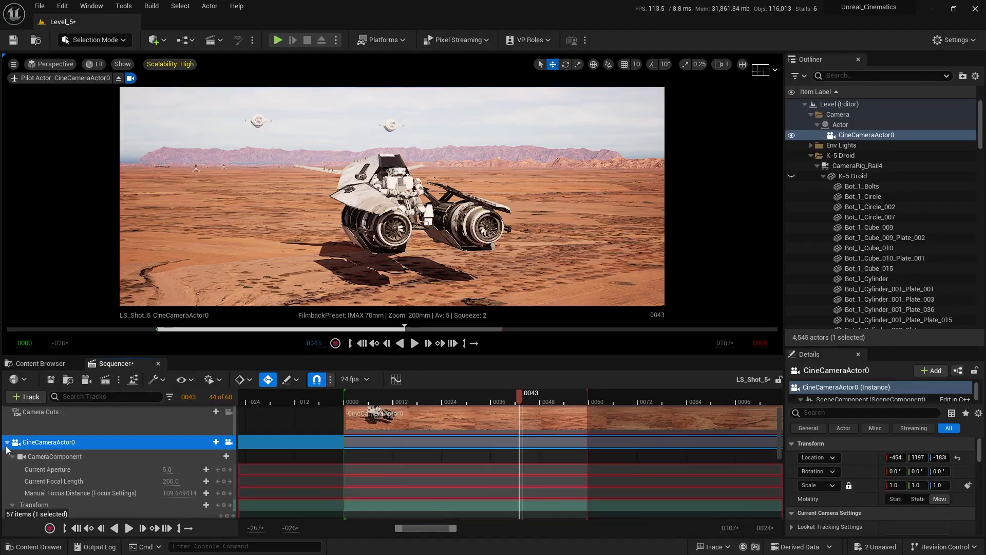
{"action": "right_click", "coordinate": [71, 449]}
{"action": "left_click", "coordinate": [127, 260]}
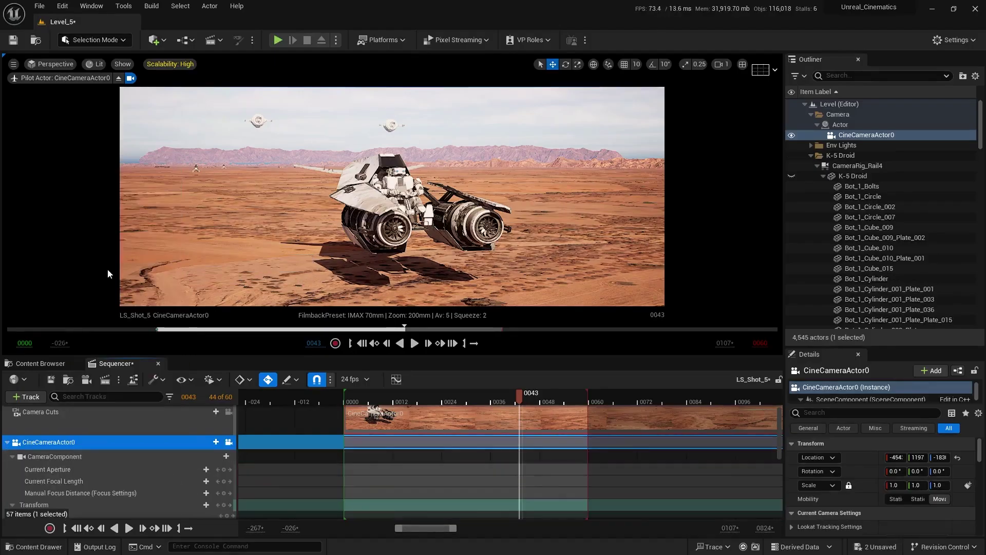
- Go to frame 0 and set CineCameraActor0's Focus Method to Manual
{"action": "scroll", "coordinate": [393, 468], "scroll_direction": "down", "scroll_amount": 5}
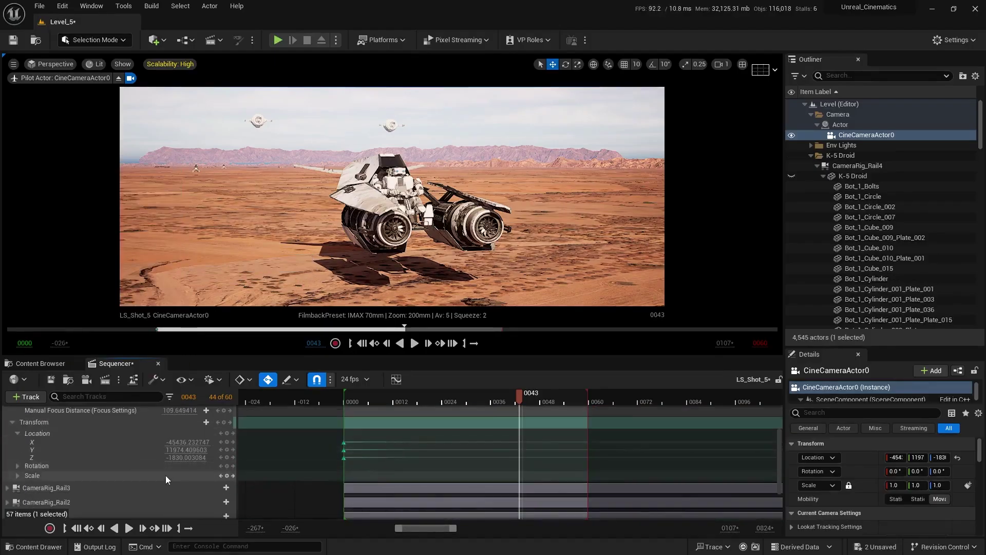
{"action": "scroll", "coordinate": [168, 479], "scroll_direction": "up", "scroll_amount": 2}
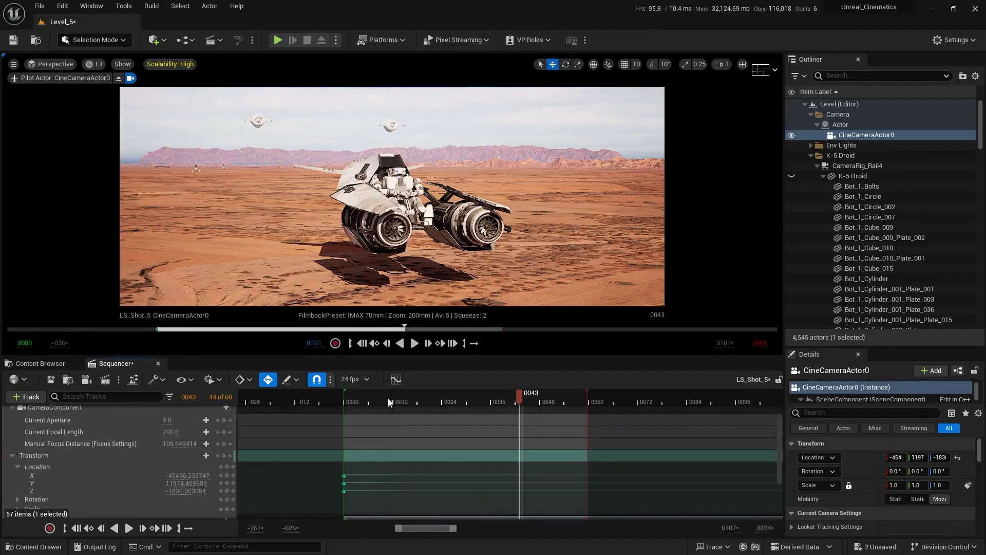
{"action": "left_click", "coordinate": [345, 400]}
{"action": "scroll", "coordinate": [855, 498], "scroll_direction": "down", "scroll_amount": 5}
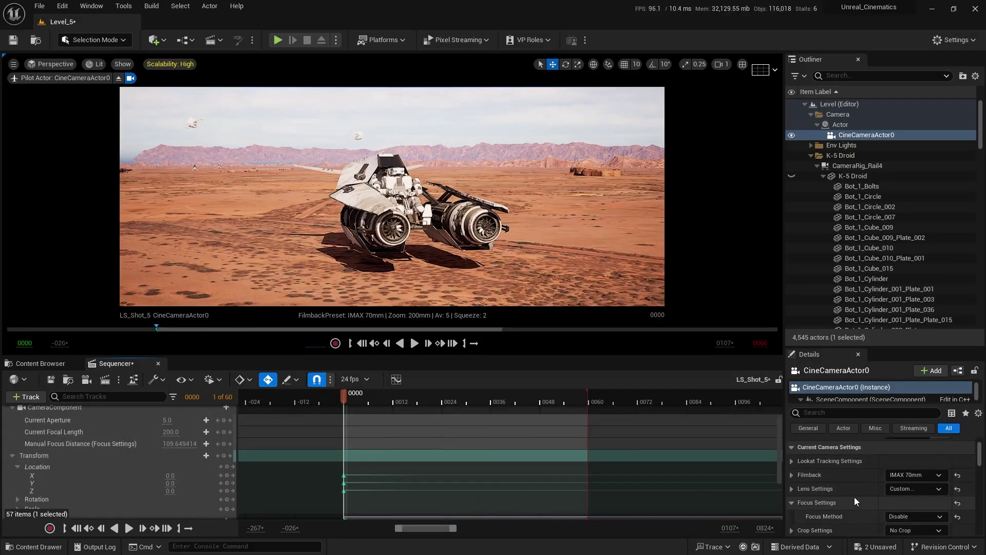
{"action": "left_click", "coordinate": [929, 486]}
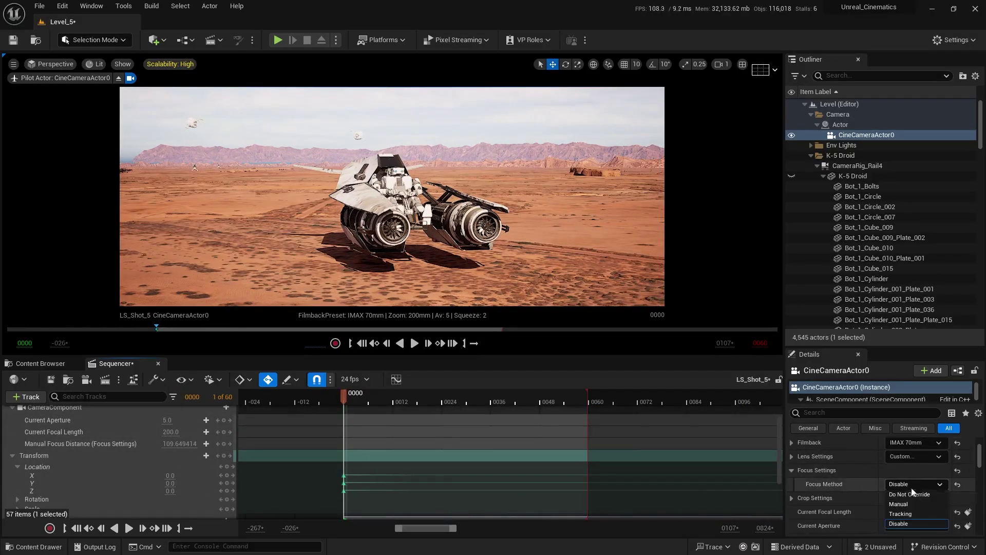
{"action": "left_click", "coordinate": [902, 504]}
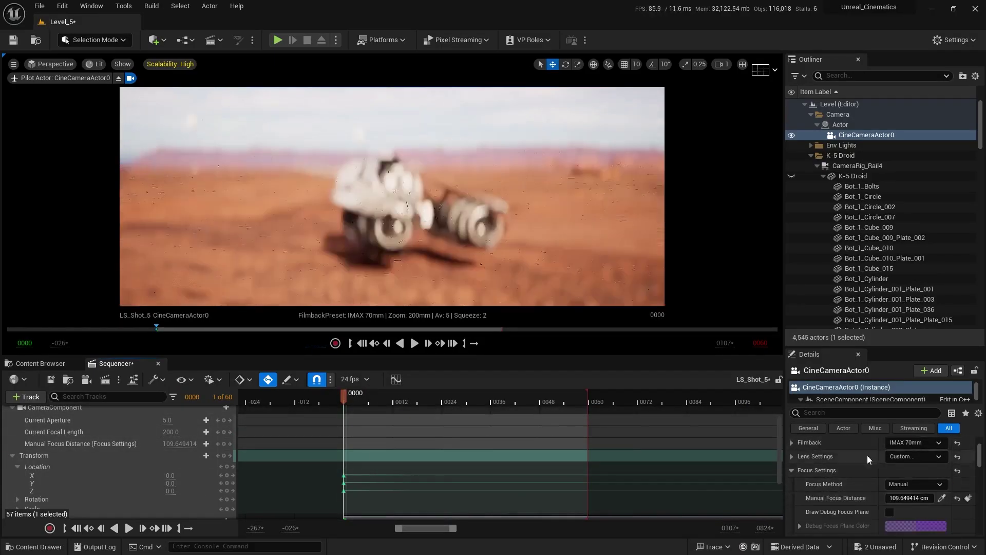
- Enable Draw Debug Focus Plane on CineCameraActor0 and set its Manual Focus Distance to about 1440 cm
{"action": "left_click", "coordinate": [891, 512]}
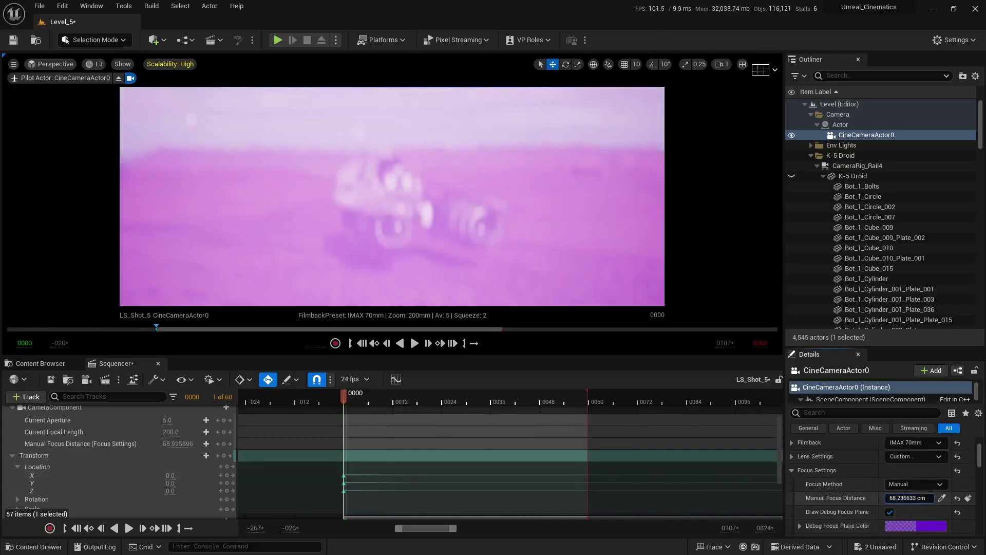
{"action": "left_click_drag", "start_coordinate": [909, 499], "coordinate": [927, 499]}
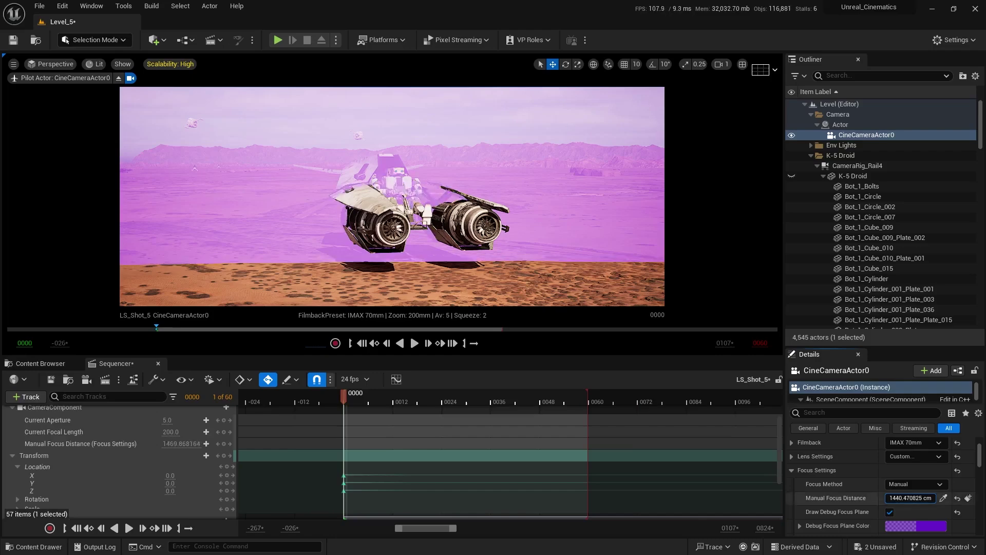
- Show the split viewports and sample the Manual Focus Distance from the speeder's droid pilot in the free perspective view
{"action": "left_click", "coordinate": [742, 69]}
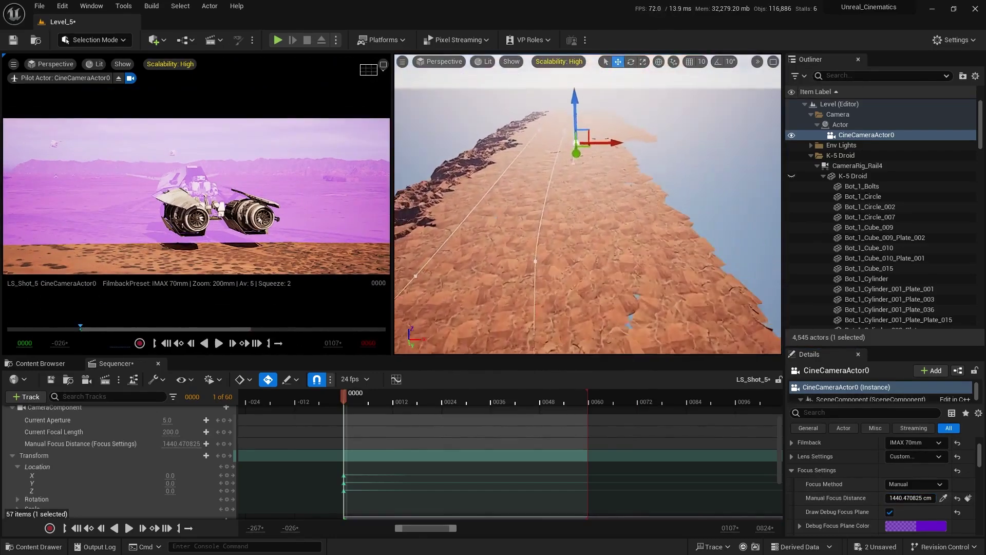
{"action": "key", "text": "w"}
{"action": "right_click_drag", "start_coordinate": [588, 206], "coordinate": [773, 213]}
{"action": "key", "text": "a"}
{"action": "left_click", "coordinate": [943, 498]}
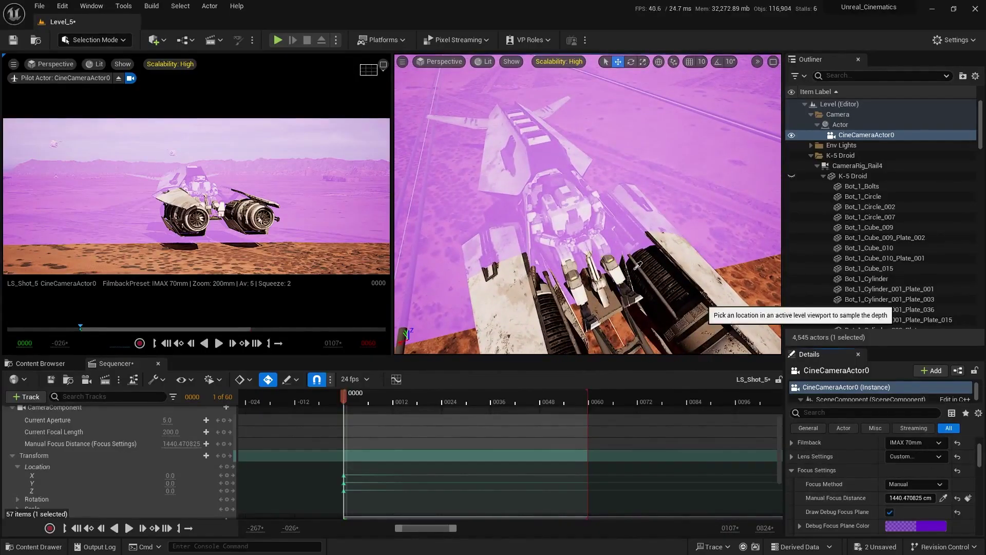
{"action": "left_click", "coordinate": [574, 208]}
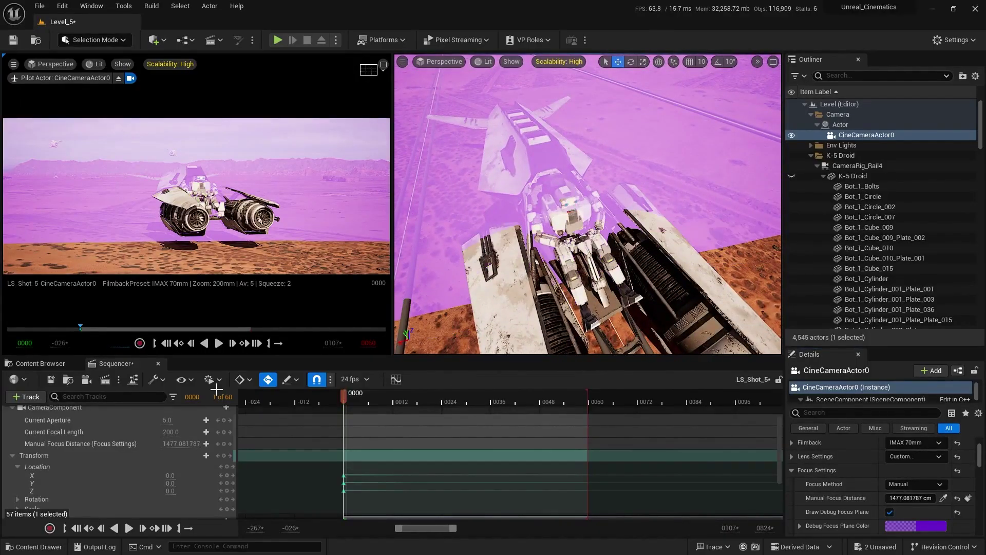
- Key CineCameraActor0's Manual Focus Distance at frames 0 and 60
{"action": "left_click", "coordinate": [224, 444]}
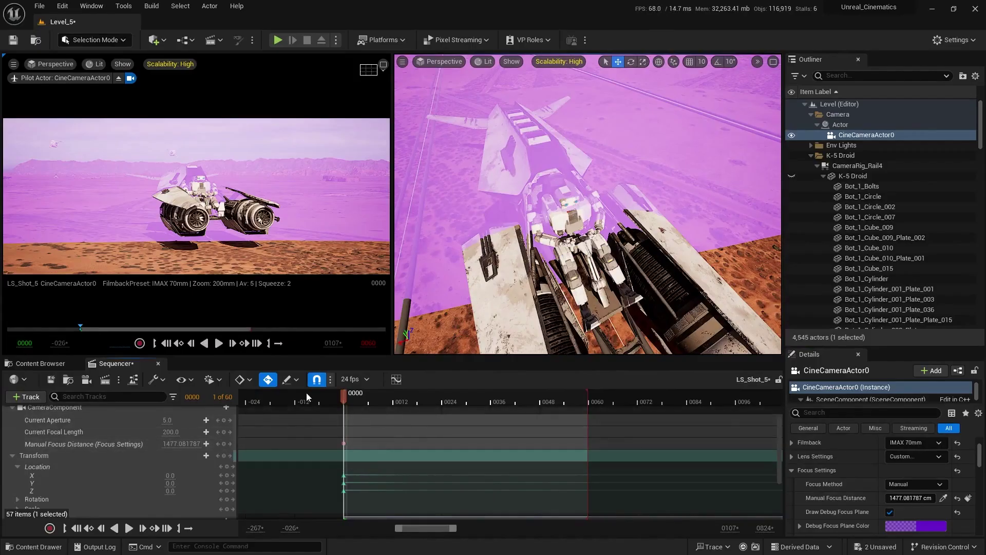
{"action": "left_click_drag", "start_coordinate": [371, 399], "coordinate": [589, 433]}
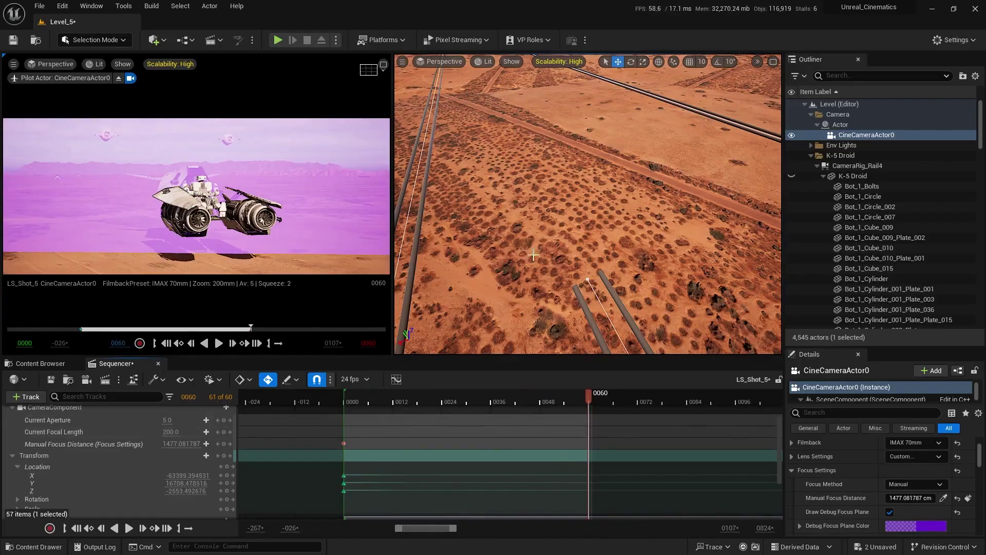
{"action": "key", "text": "f"}
{"action": "right_click_drag", "start_coordinate": [539, 86], "coordinate": [540, 86]}
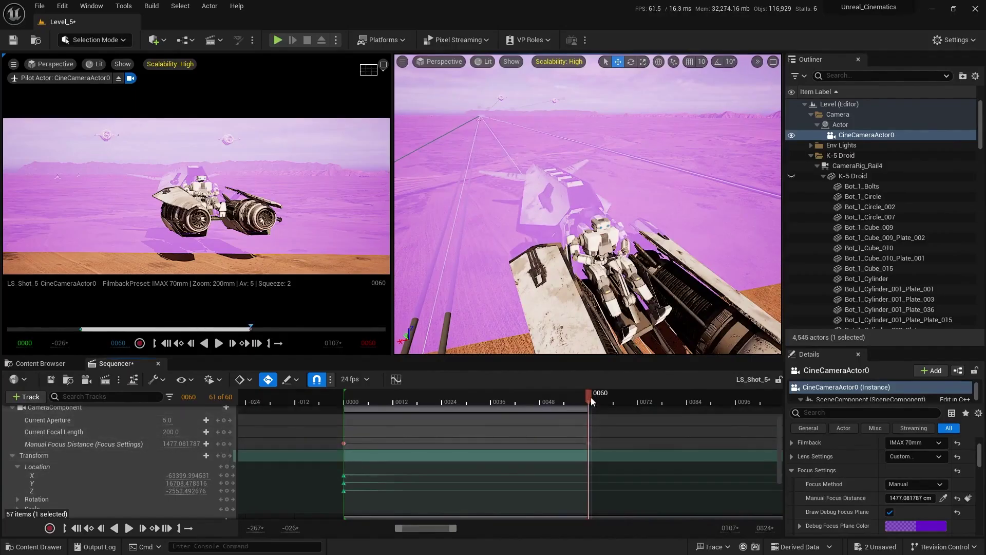
- Scrub the end of the shot, go back to frame 60 and set the playback range to end there
{"action": "left_click_drag", "start_coordinate": [591, 396], "coordinate": [546, 416]}
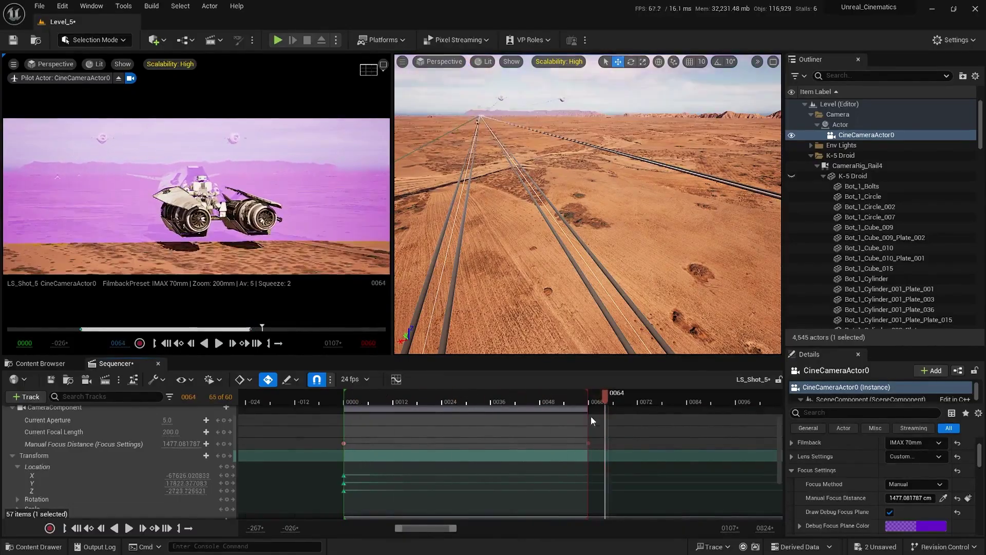
{"action": "scroll", "coordinate": [362, 462], "scroll_direction": "up", "scroll_amount": 2, "text": "ctrl"}
{"action": "left_click_drag", "start_coordinate": [490, 464], "coordinate": [499, 464]}
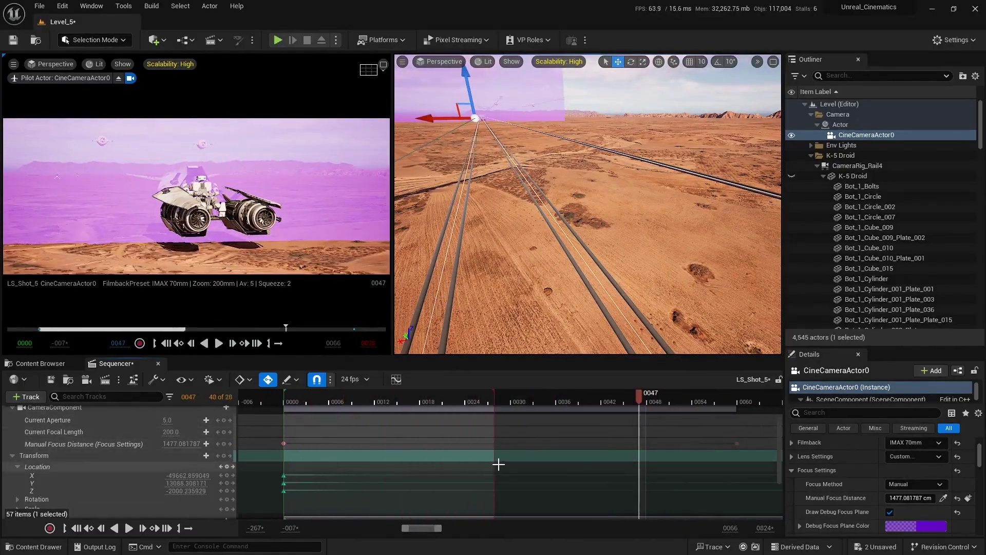
{"action": "scroll", "coordinate": [487, 463], "scroll_direction": "down", "scroll_amount": 3, "text": "ctrl"}
{"action": "right_click_drag", "start_coordinate": [487, 464], "coordinate": [386, 449]}
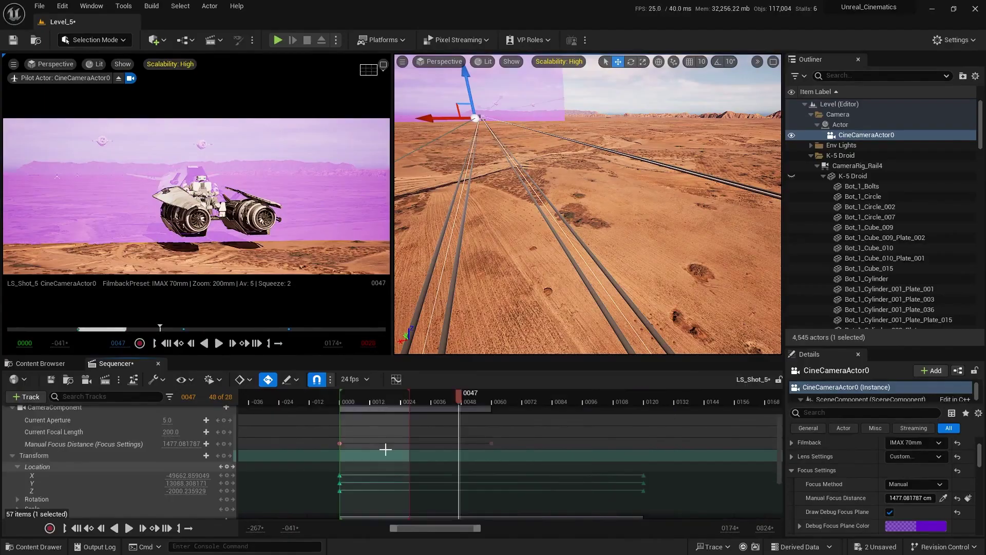
{"action": "left_click", "coordinate": [496, 396]}
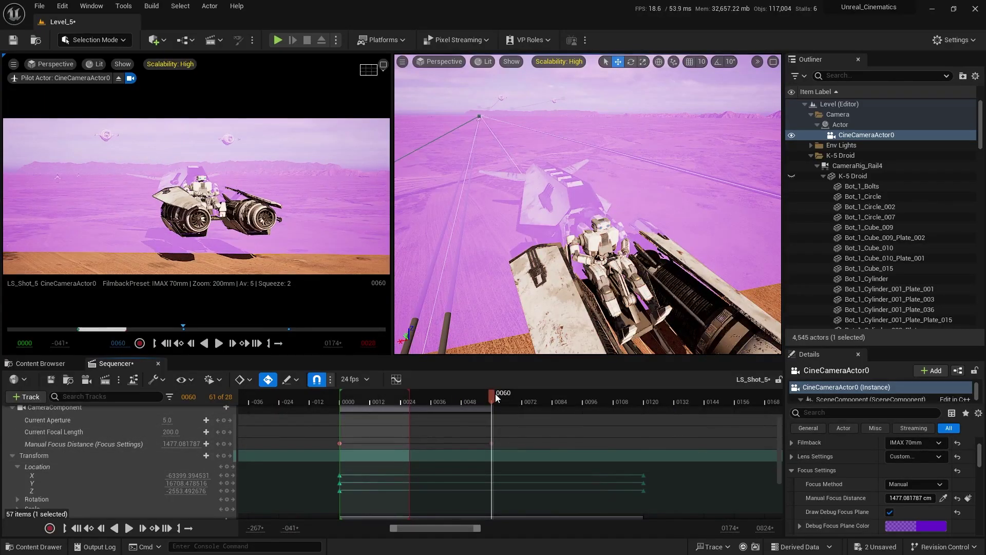
{"action": "key", "text": "bracketright"}
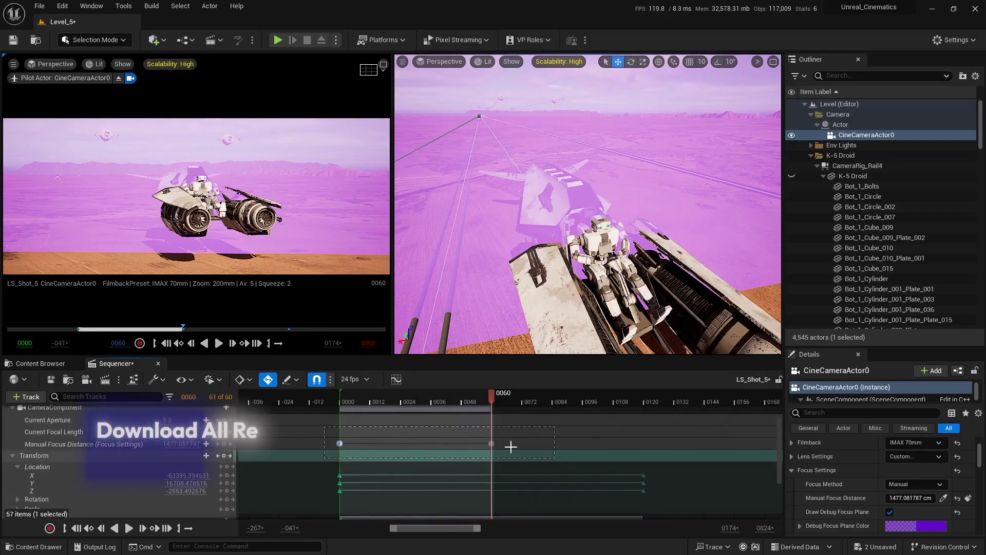
- Set both Manual Focus Distance keys, at frames 0 and 60, to linear interpolation
{"action": "left_click", "coordinate": [490, 443]}
{"action": "right_click", "coordinate": [486, 443]}
{"action": "left_click", "coordinate": [419, 423]}
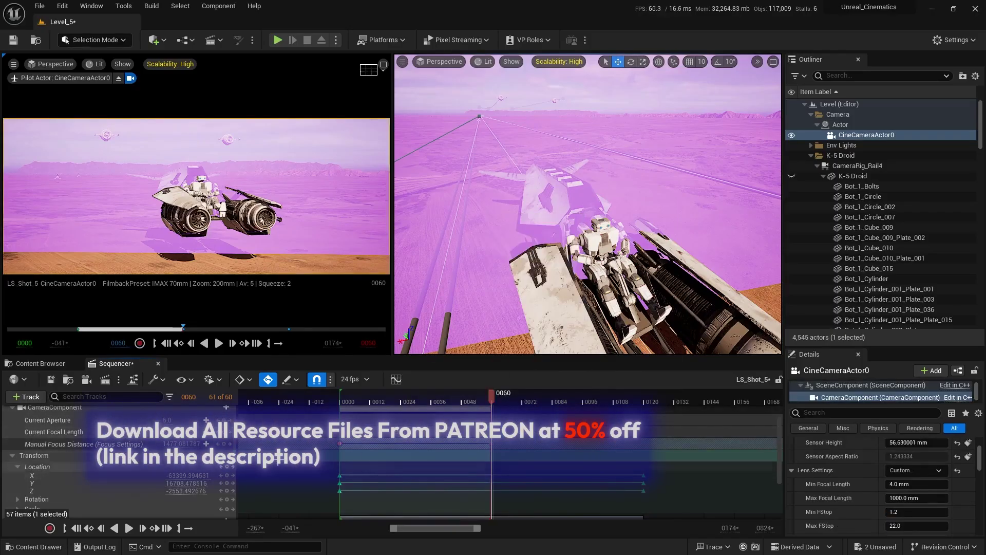
{"action": "right_click", "coordinate": [492, 444]}
{"action": "left_click", "coordinate": [531, 361]}
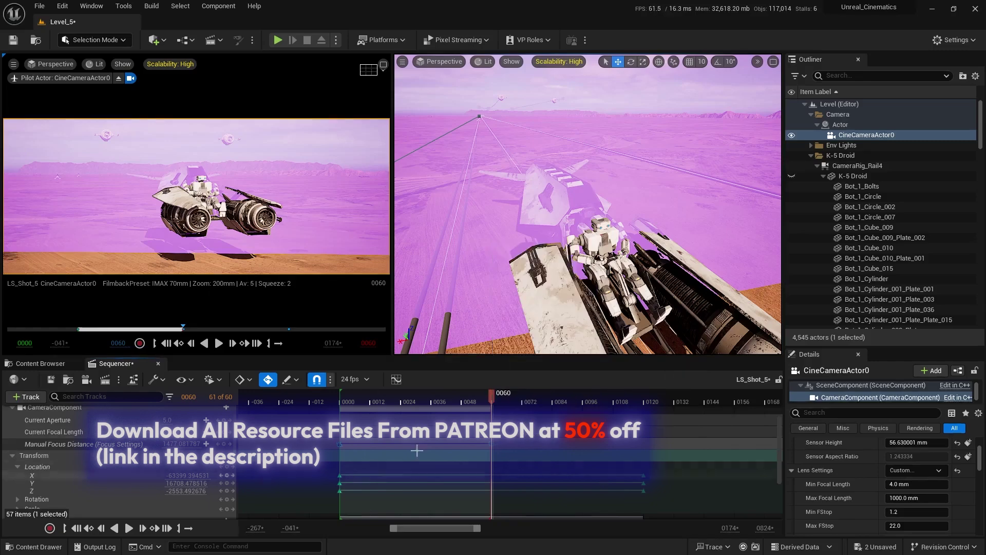
- Play the shot from frame 0 to frame 35 to check the debug focus plane on the speeder
{"action": "left_click", "coordinate": [417, 451]}
{"action": "left_click_drag", "start_coordinate": [377, 400], "coordinate": [347, 400]}
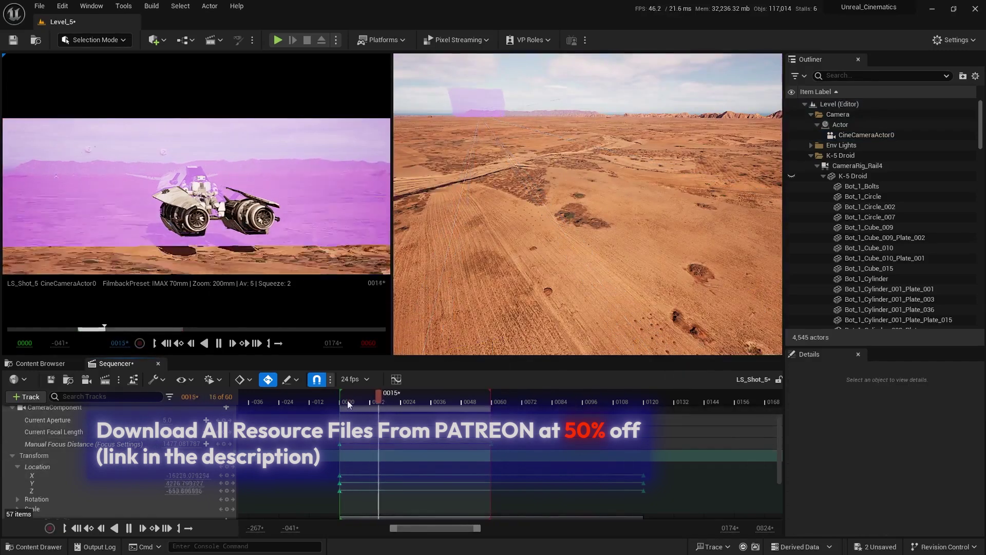
{"action": "key", "text": "space"}
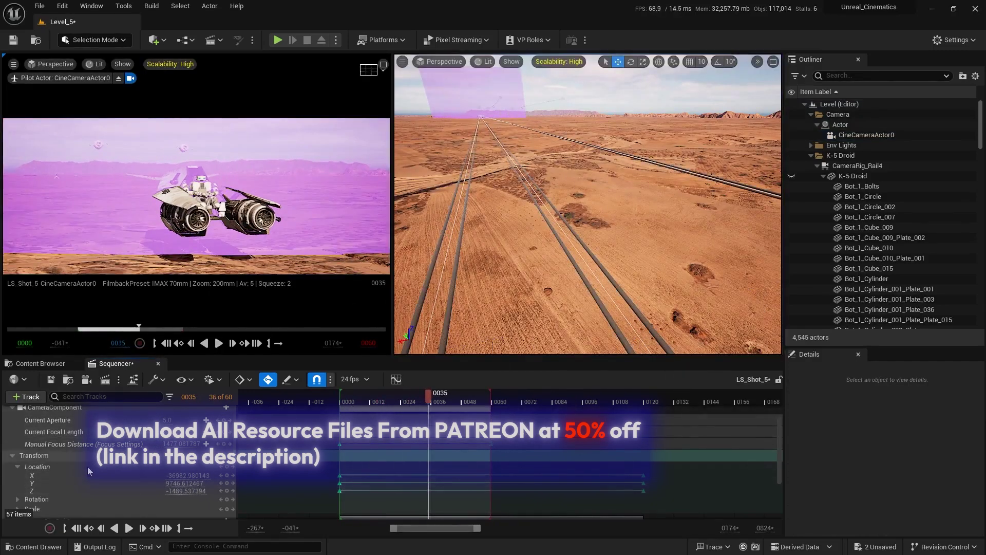
- Select CineCameraActor0 in the sequence and disable its Draw Debug Focus Plane option
{"action": "scroll", "coordinate": [77, 457], "scroll_direction": "up", "scroll_amount": 2}
{"action": "left_click", "coordinate": [60, 441]}
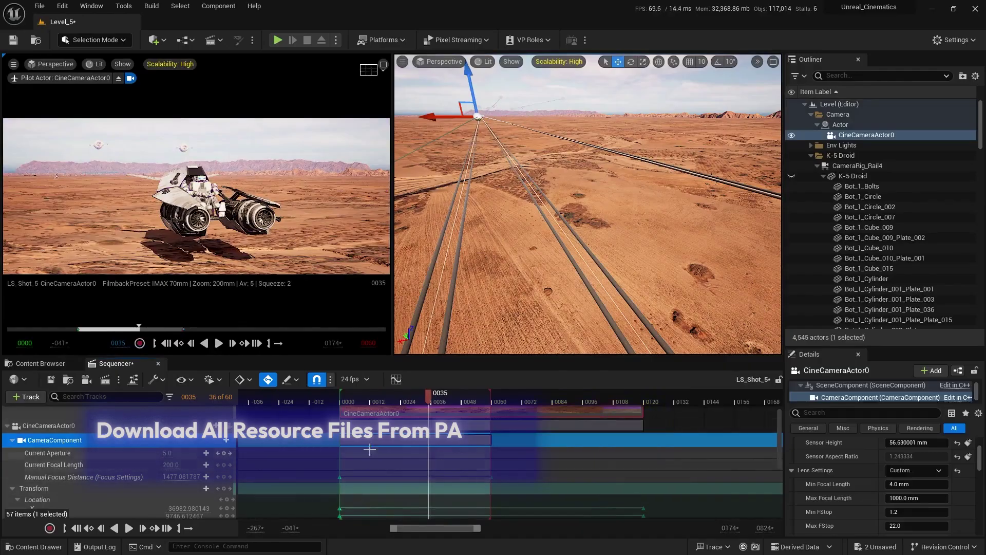
{"action": "left_click", "coordinate": [113, 427]}
{"action": "scroll", "coordinate": [873, 470], "scroll_direction": "down", "scroll_amount": 5}
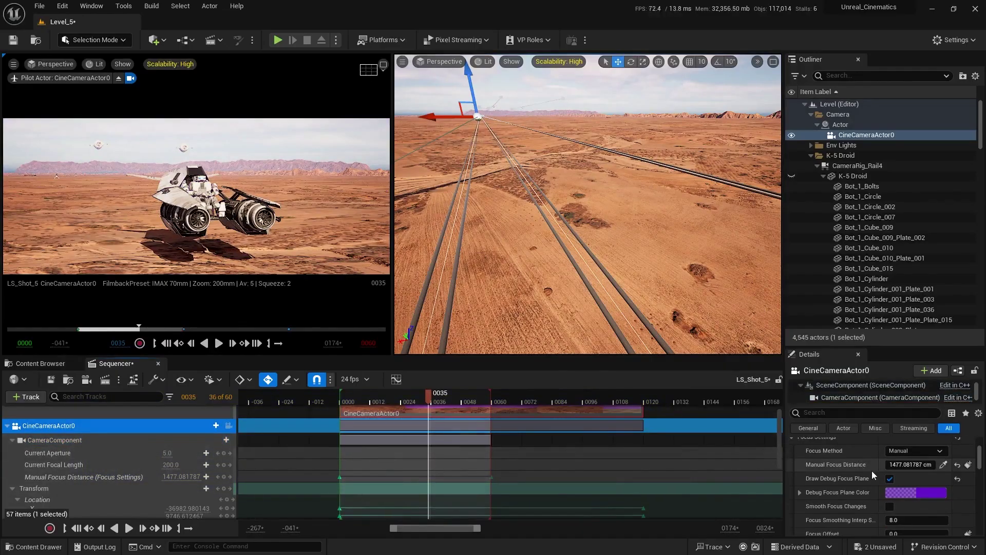
{"action": "left_click", "coordinate": [890, 478]}
{"action": "scroll", "coordinate": [473, 486], "scroll_direction": "down", "scroll_amount": 2}
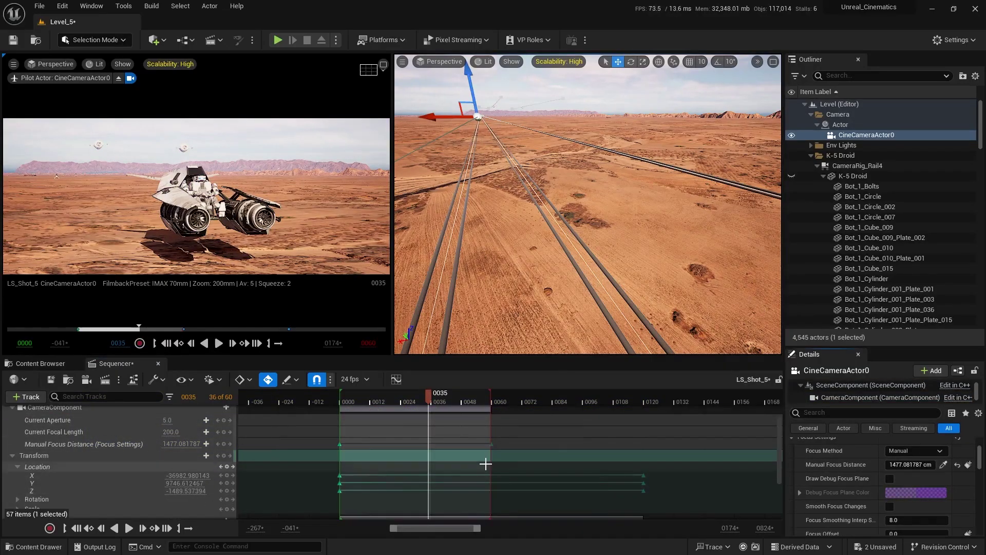
- Replay the shot from frame 0 to its end without the focus plane, and return to frame 0
{"action": "left_click", "coordinate": [485, 464]}
{"action": "left_click", "coordinate": [340, 400]}
{"action": "key", "text": "space"}
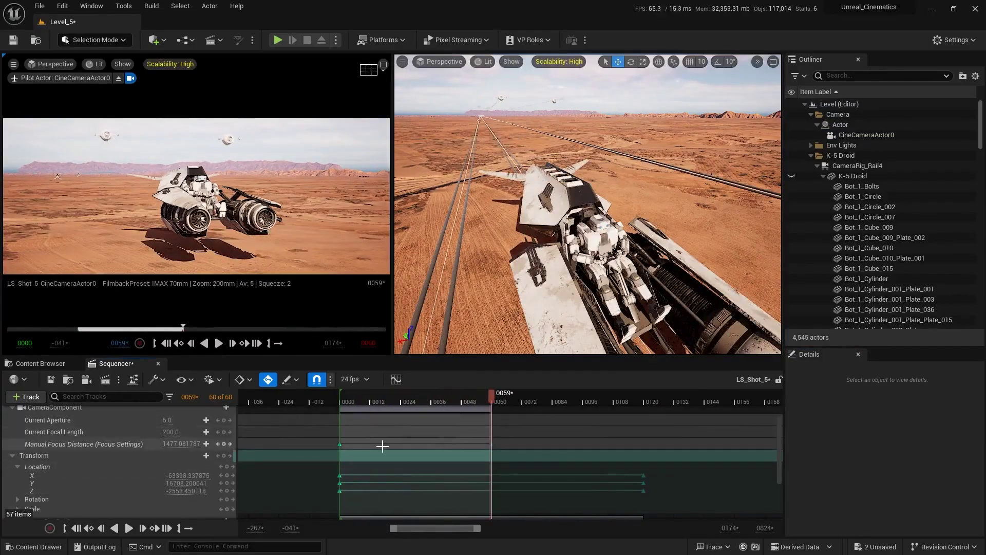
{"action": "scroll", "coordinate": [166, 472], "scroll_direction": "down", "scroll_amount": 5}
{"action": "scroll", "coordinate": [85, 472], "scroll_direction": "up", "scroll_amount": 6}
{"action": "scroll", "coordinate": [111, 455], "scroll_direction": "down", "scroll_amount": 3}
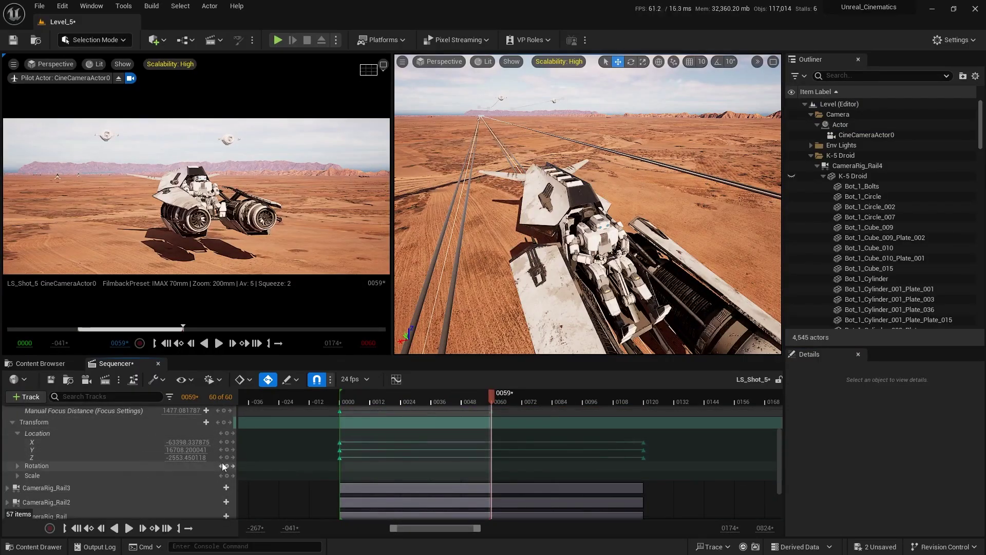
{"action": "scroll", "coordinate": [244, 460], "scroll_direction": "up", "scroll_amount": 2}
{"action": "left_click_drag", "start_coordinate": [377, 399], "coordinate": [334, 400]}
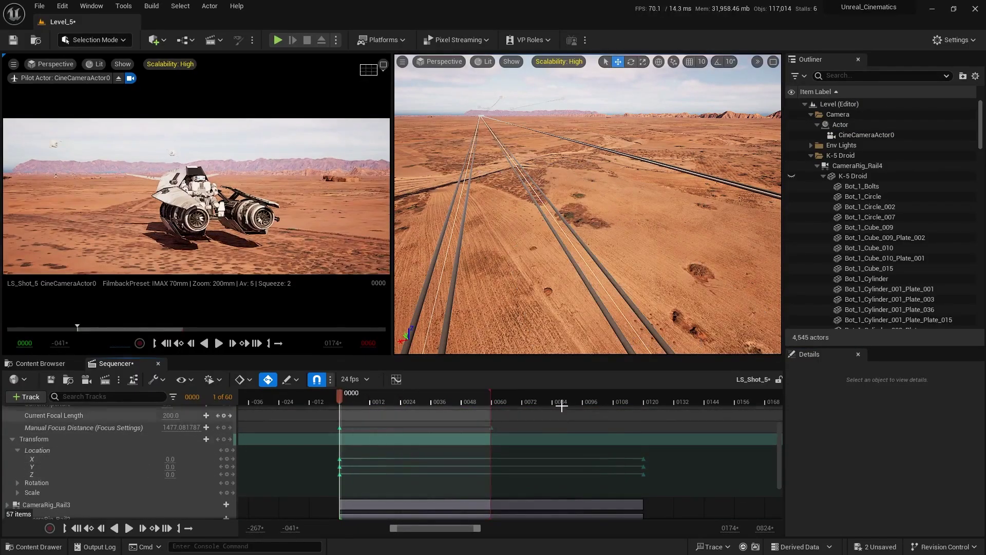
- Lock LS_Shot_5, maximize the camera view and move the camera's parent Actor to X -16484, Y -90533, Z 319
{"action": "left_click", "coordinate": [844, 126]}
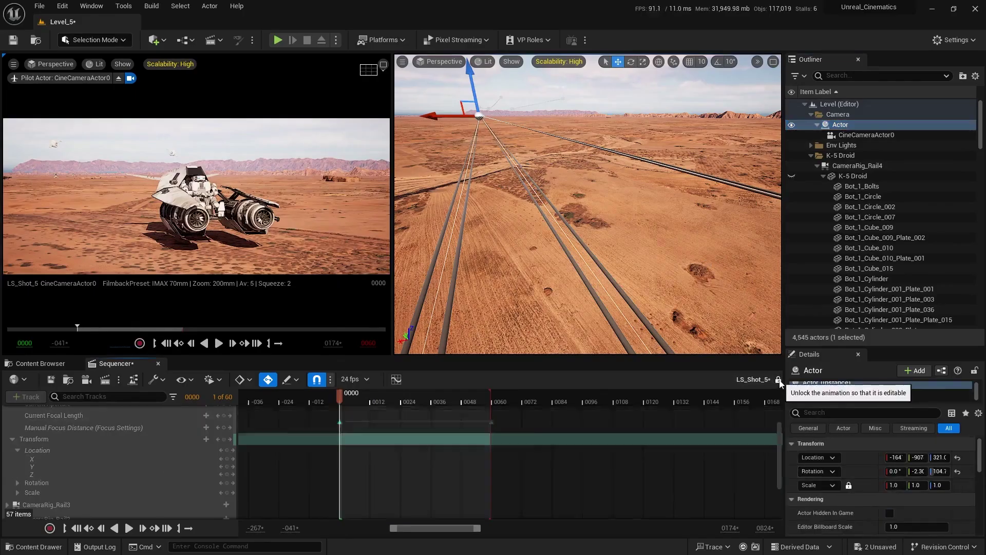
{"action": "left_click_drag", "start_coordinate": [784, 387], "coordinate": [664, 367]}
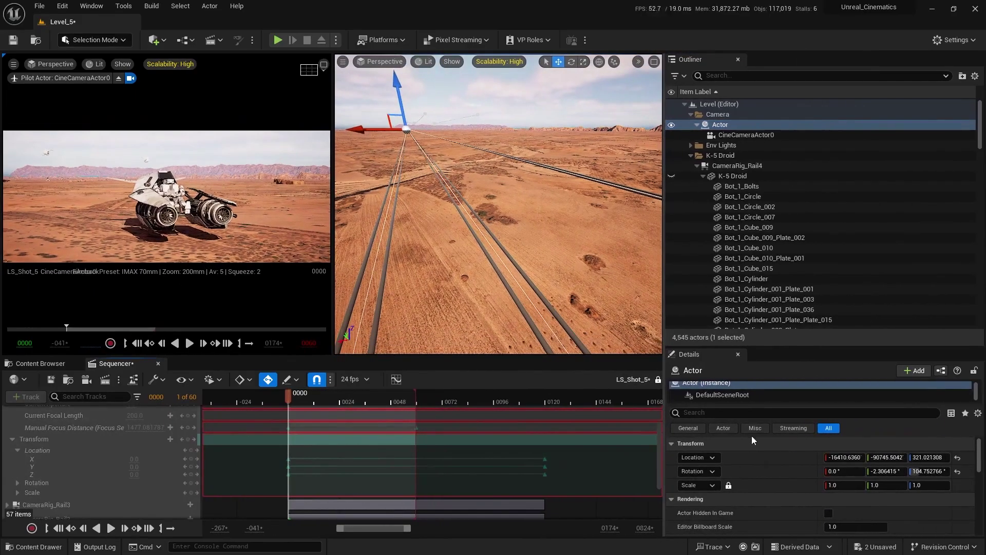
{"action": "left_click", "coordinate": [324, 65]}
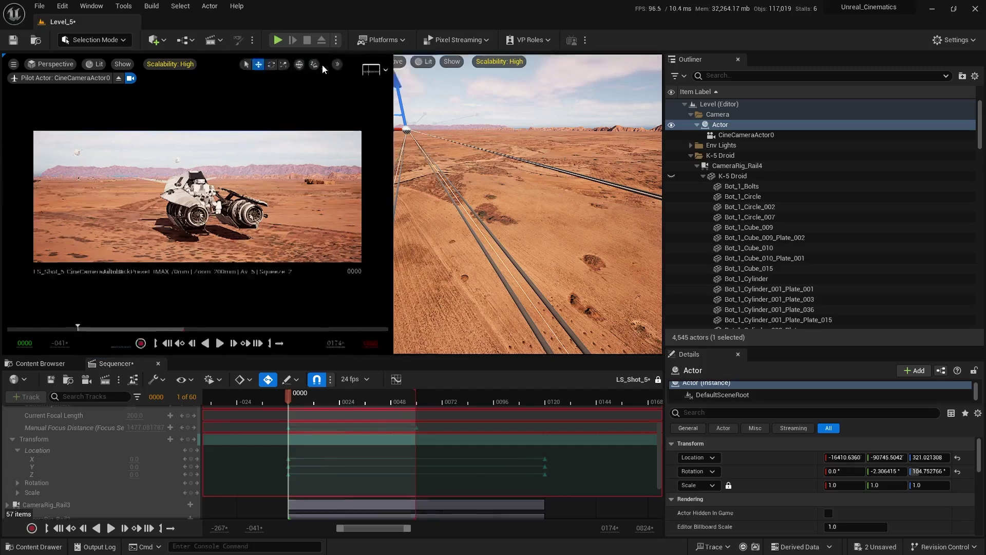
{"action": "mouse_move", "coordinate": [844, 457]}
{"action": "left_mouse_down"}
{"action": "mouse_move", "coordinate": [828, 457]}
{"action": "mouse_move", "coordinate": [895, 457]}
{"action": "mouse_move", "coordinate": [830, 455]}
{"action": "left_mouse_up"}
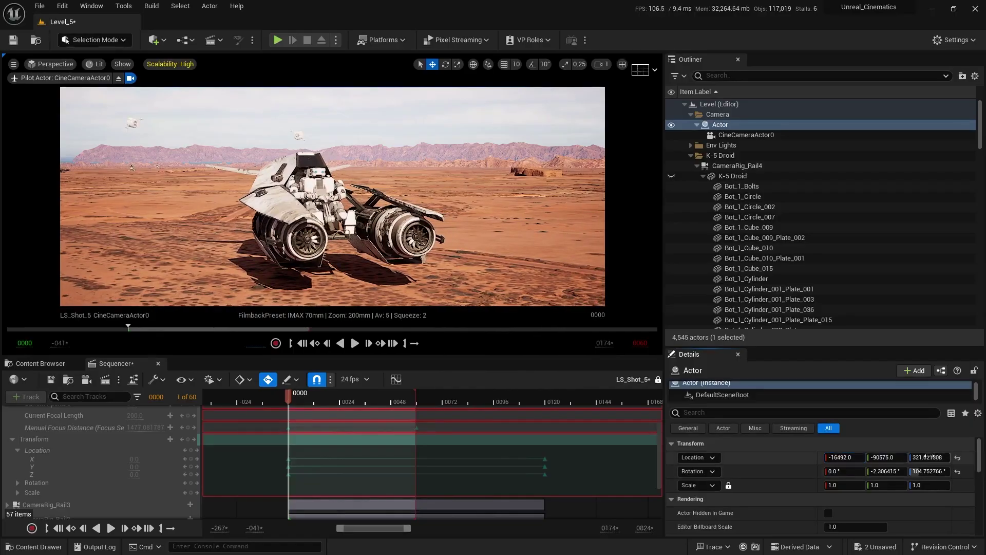
{"action": "left_click_drag", "start_coordinate": [927, 456], "coordinate": [927, 456]}
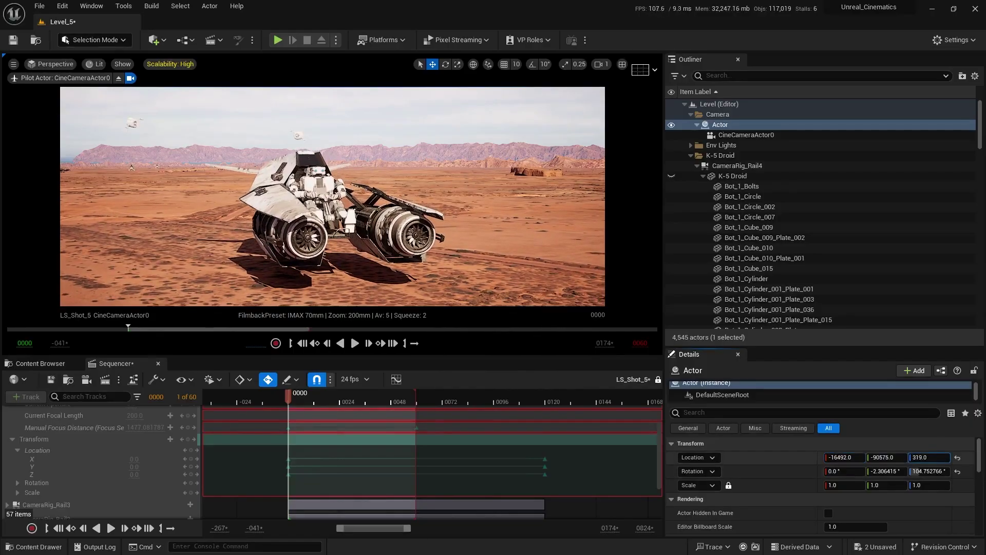
{"action": "left_click_drag", "start_coordinate": [837, 457], "coordinate": [901, 458]}
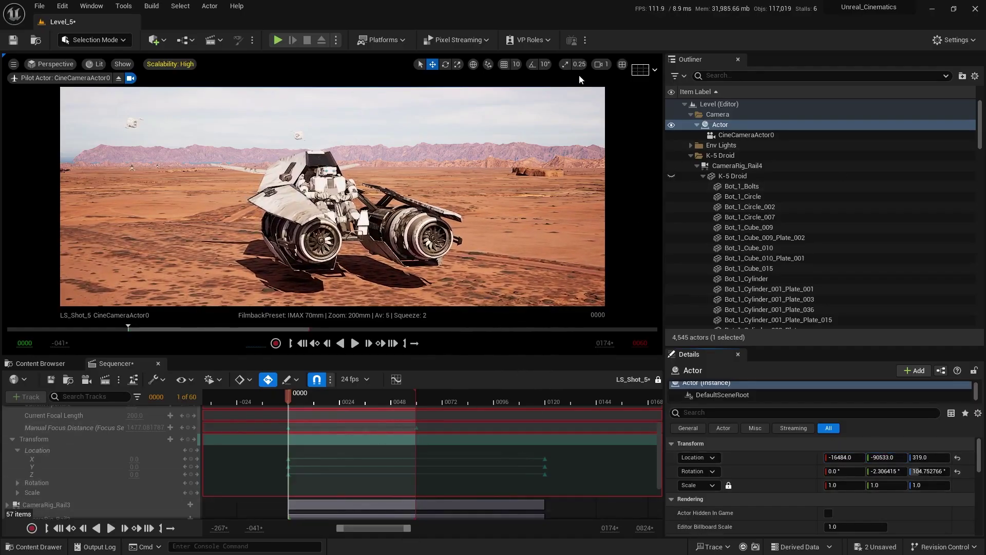
- Return to the split viewports and replay the shot from frame 0 to frame 50 to check the new framing
{"action": "left_click", "coordinate": [621, 64]}
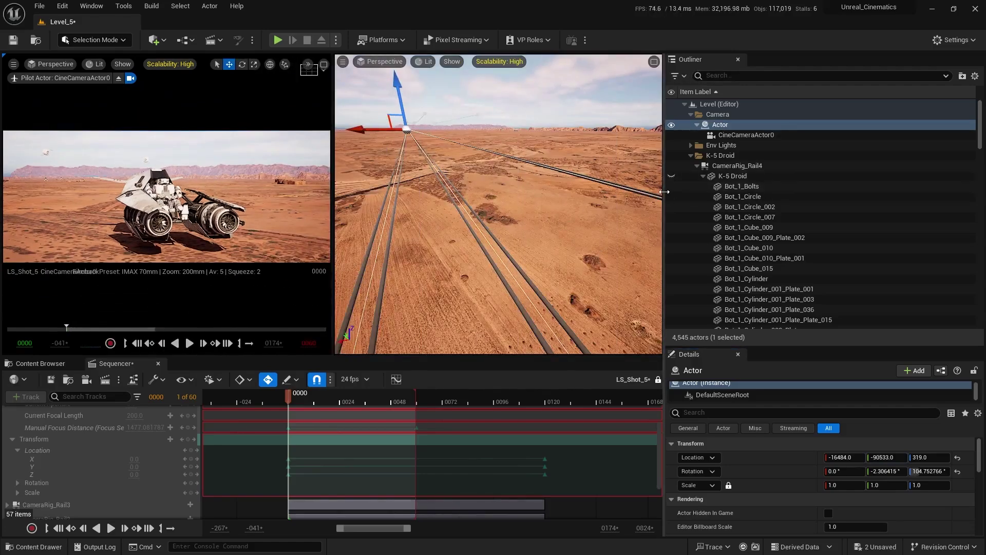
{"action": "left_click_drag", "start_coordinate": [664, 207], "coordinate": [824, 207]}
{"action": "scroll", "coordinate": [384, 462], "scroll_direction": "up", "scroll_amount": 2, "text": "ctrl"}
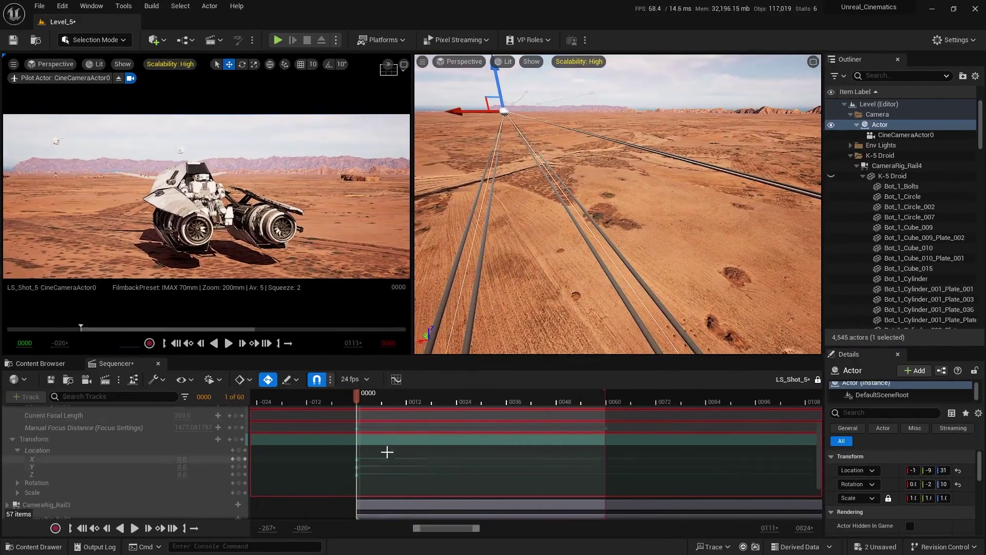
{"action": "right_click_drag", "start_coordinate": [387, 452], "coordinate": [444, 469]}
{"action": "left_click_drag", "start_coordinate": [446, 399], "coordinate": [411, 401]}
{"action": "key", "text": "space"}
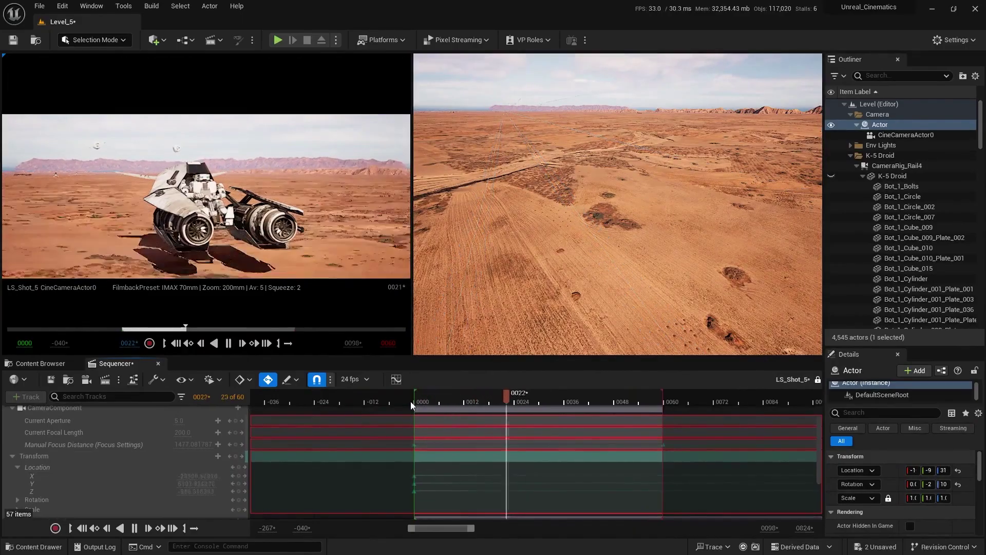
{"action": "key", "text": "space"}
{"action": "scroll", "coordinate": [527, 451], "scroll_direction": "down", "scroll_amount": 2, "text": "ctrl"}
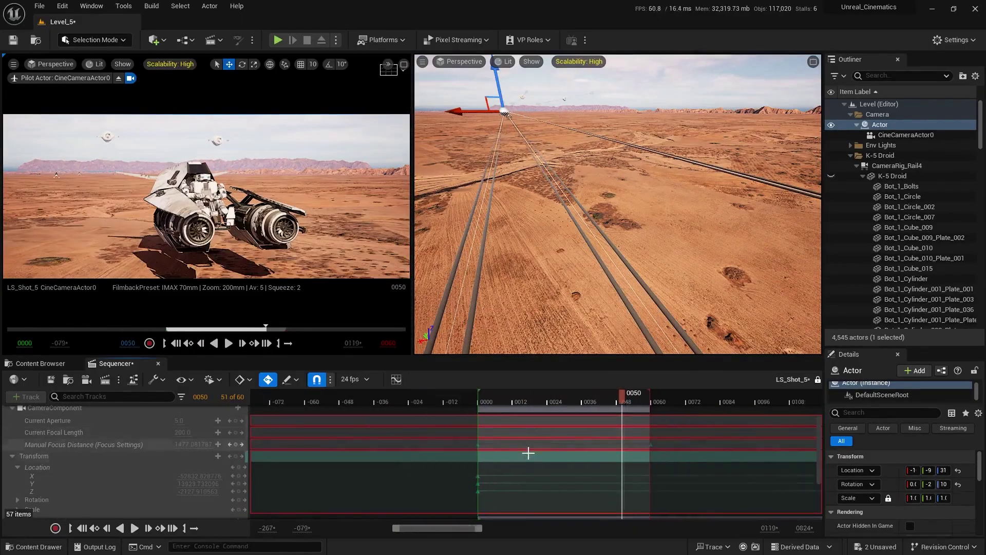
{"action": "right_click_drag", "start_coordinate": [516, 424], "coordinate": [448, 441]}
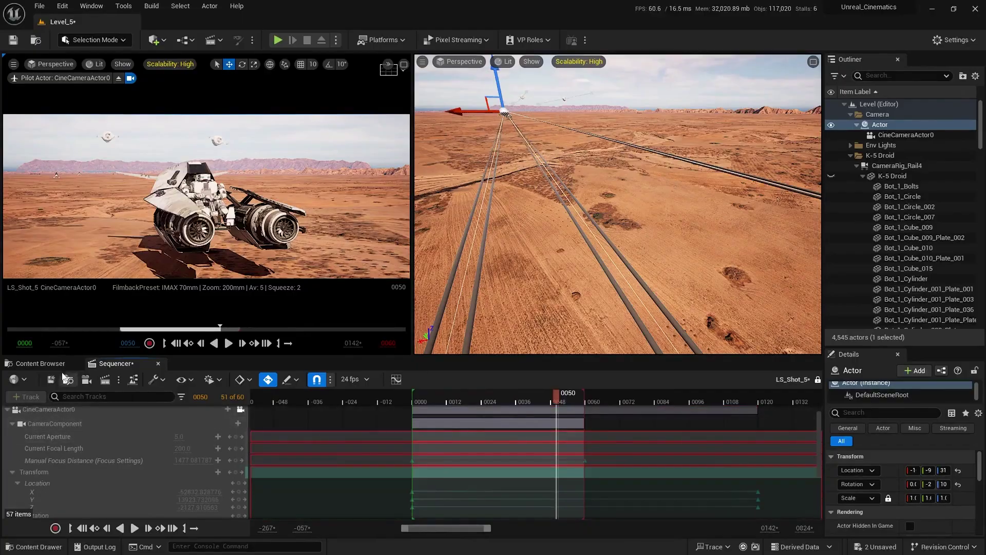
- Look through the camera shake blueprints in the CameraShake_Blueprints folder and return to the LS_Shot_5 sequence
{"action": "left_click", "coordinate": [22, 366]}
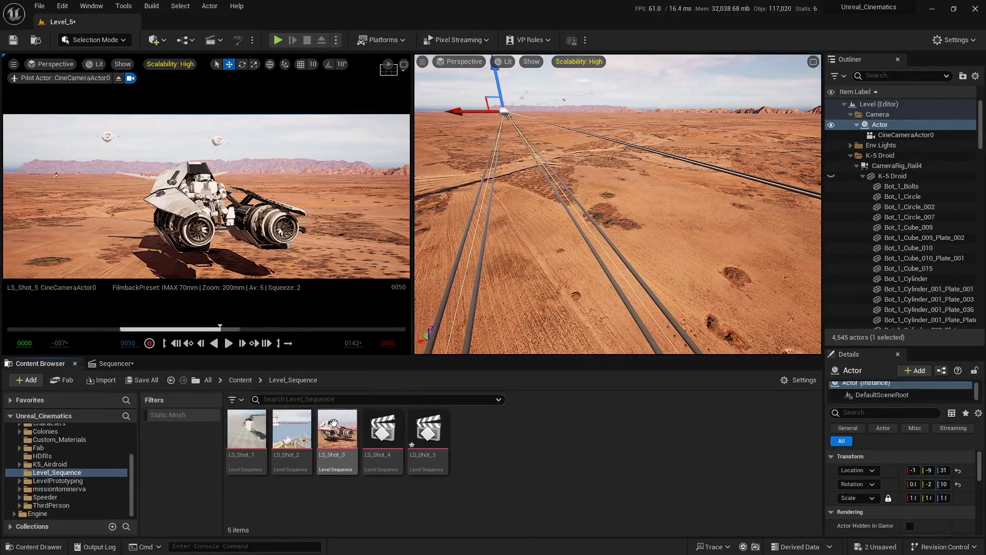
{"action": "scroll", "coordinate": [49, 453], "scroll_direction": "up", "scroll_amount": 5}
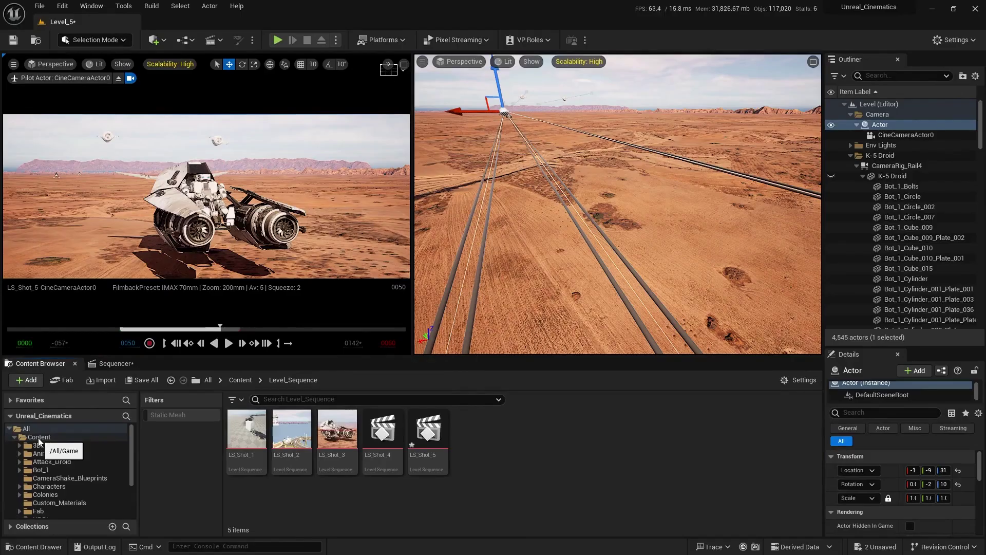
{"action": "left_click", "coordinate": [93, 478]}
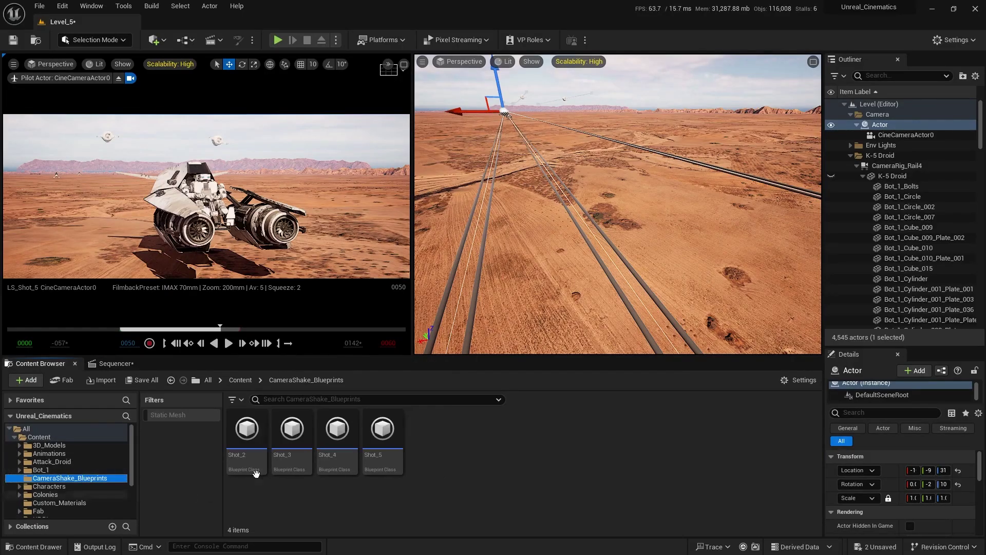
{"action": "left_click", "coordinate": [295, 444]}
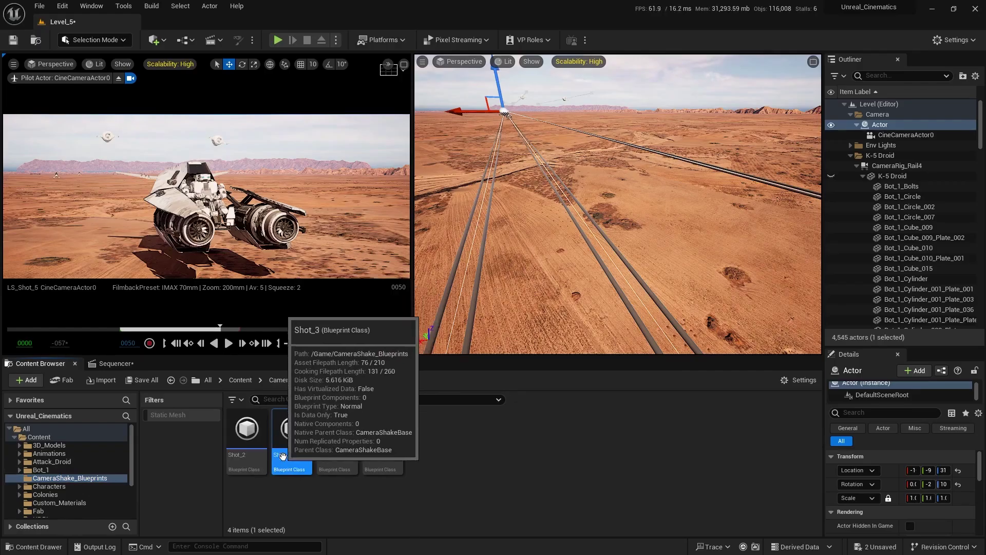
{"action": "left_click", "coordinate": [299, 487]}
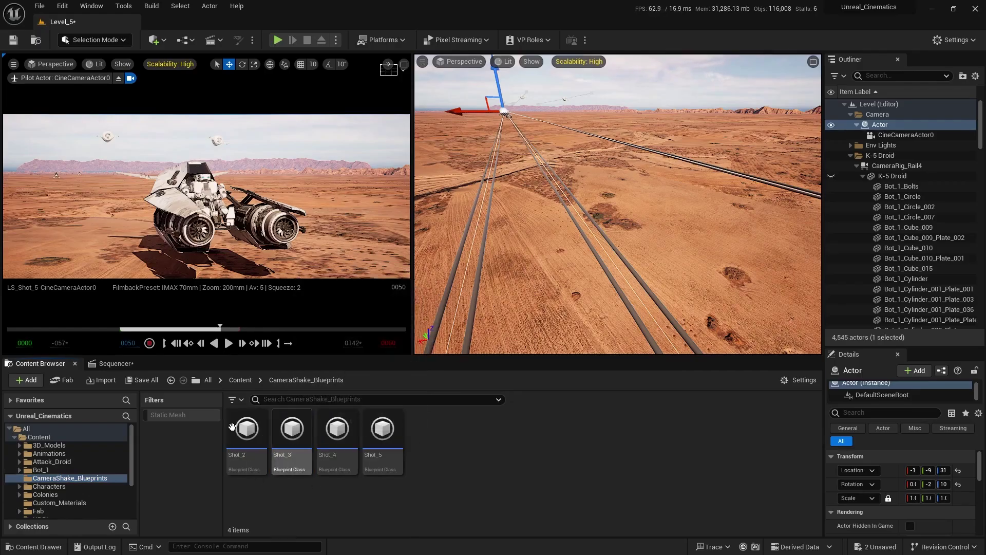
{"action": "left_click", "coordinate": [109, 363]}
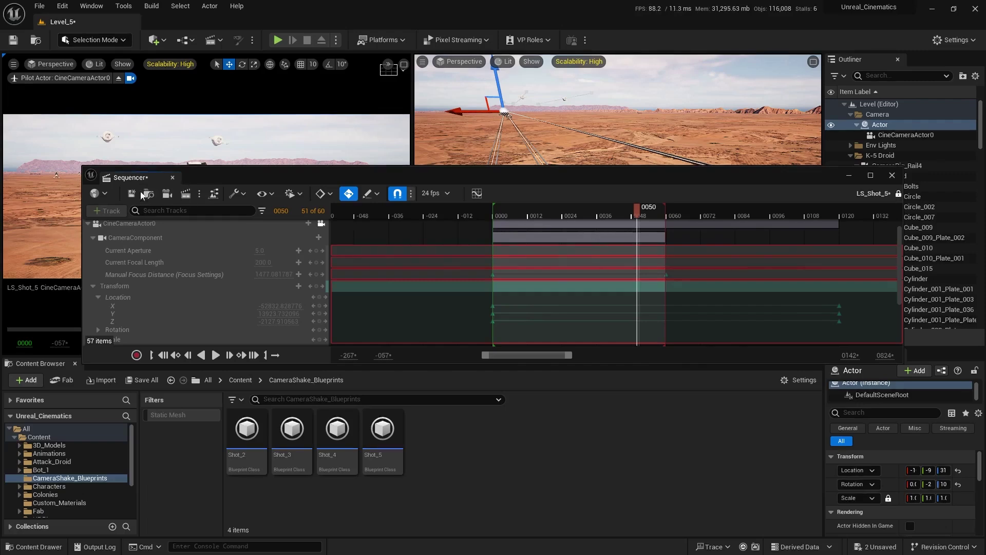
{"action": "left_click_drag", "start_coordinate": [131, 177], "coordinate": [121, 365]}
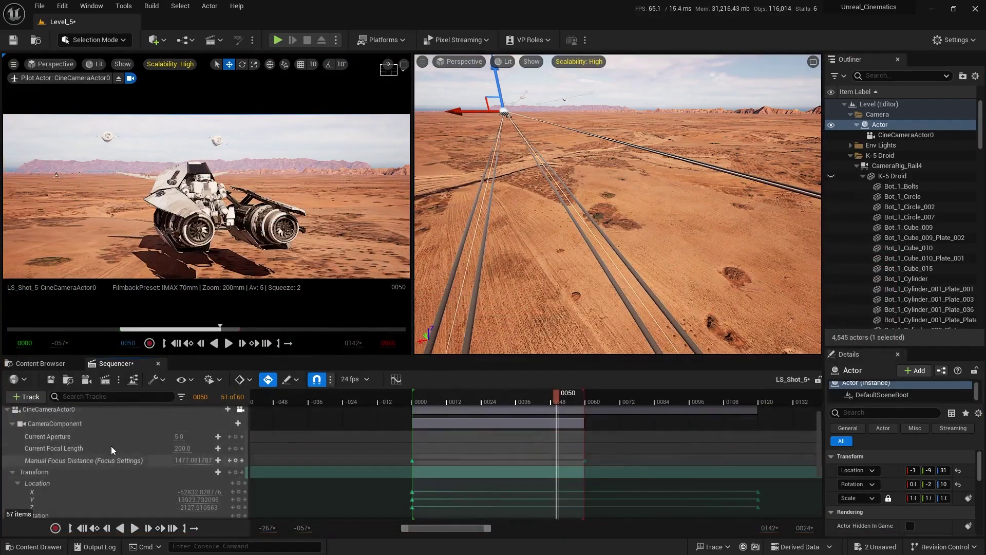
- At frame 0, add the Shot_3 camera shake to the CameraComponent of CineCameraActor0
{"action": "scroll", "coordinate": [103, 440], "scroll_direction": "up", "scroll_amount": 1}
{"action": "left_click_drag", "start_coordinate": [556, 396], "coordinate": [410, 401]}
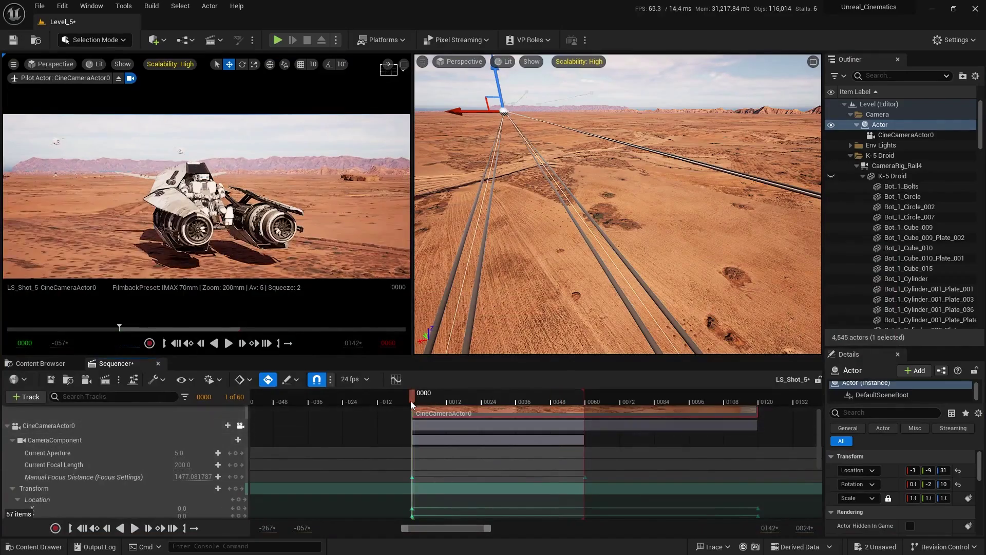
{"action": "left_click", "coordinate": [242, 442]}
{"action": "mouse_move", "coordinate": [286, 82]}
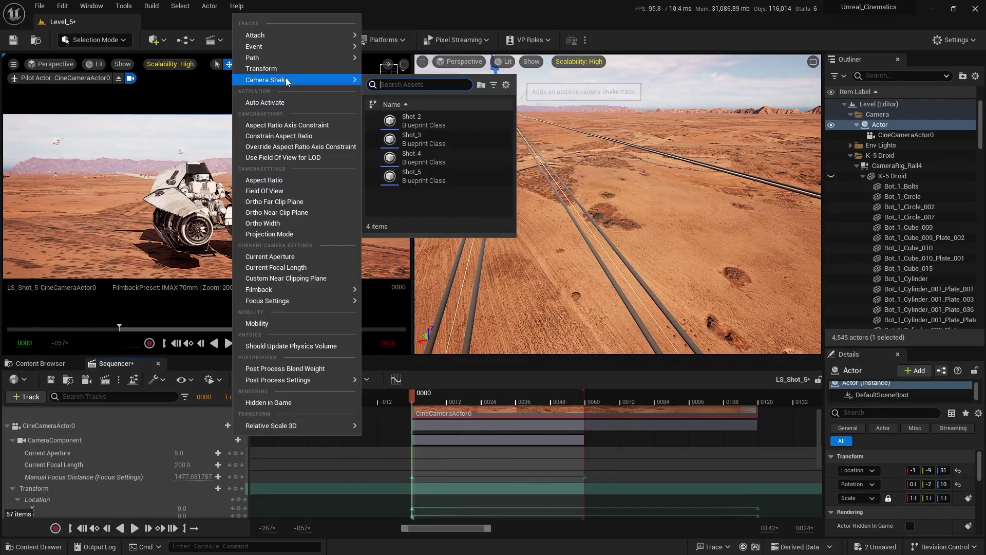
{"action": "left_click", "coordinate": [411, 139]}
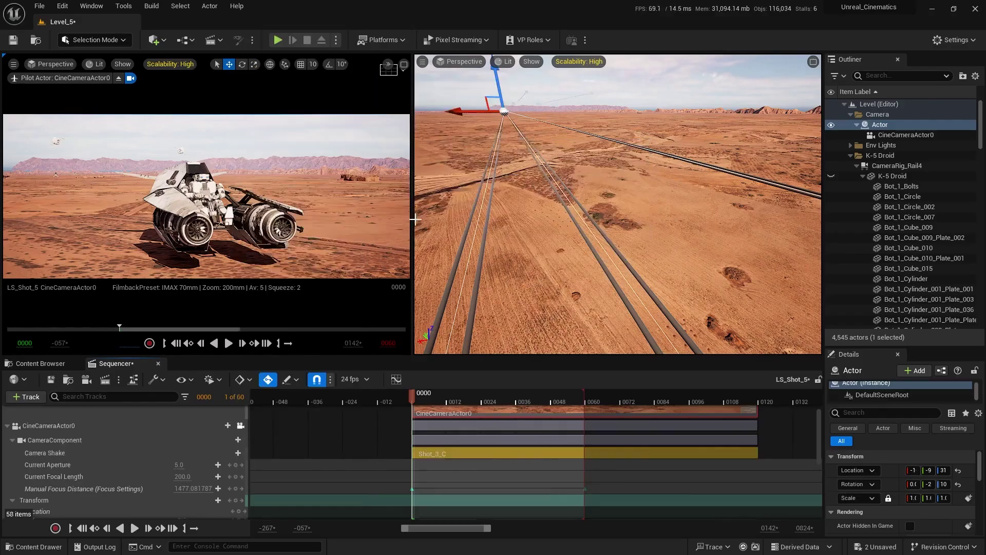
- Maximize the camera view and play the shot from frame 0 to its end to check the camera shake
{"action": "left_click", "coordinate": [404, 65]}
{"action": "scroll", "coordinate": [508, 442], "scroll_direction": "down", "scroll_amount": 2, "text": "ctrl"}
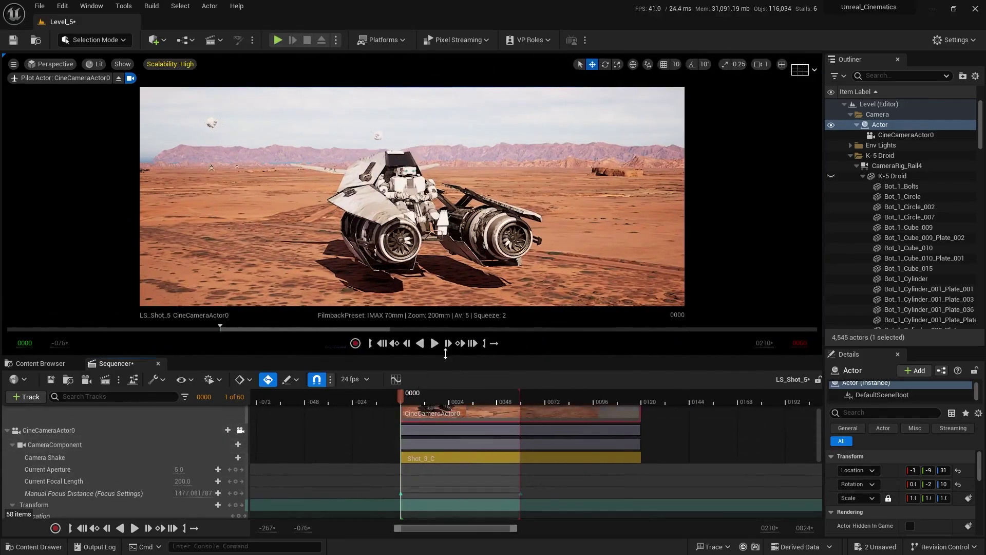
{"action": "left_click", "coordinate": [435, 343]}
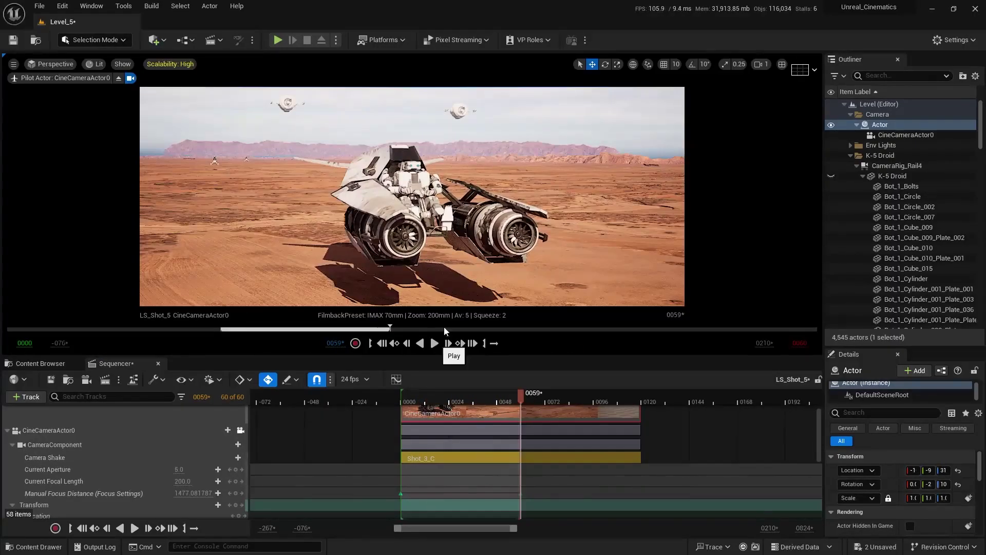
{"action": "key", "text": "space"}
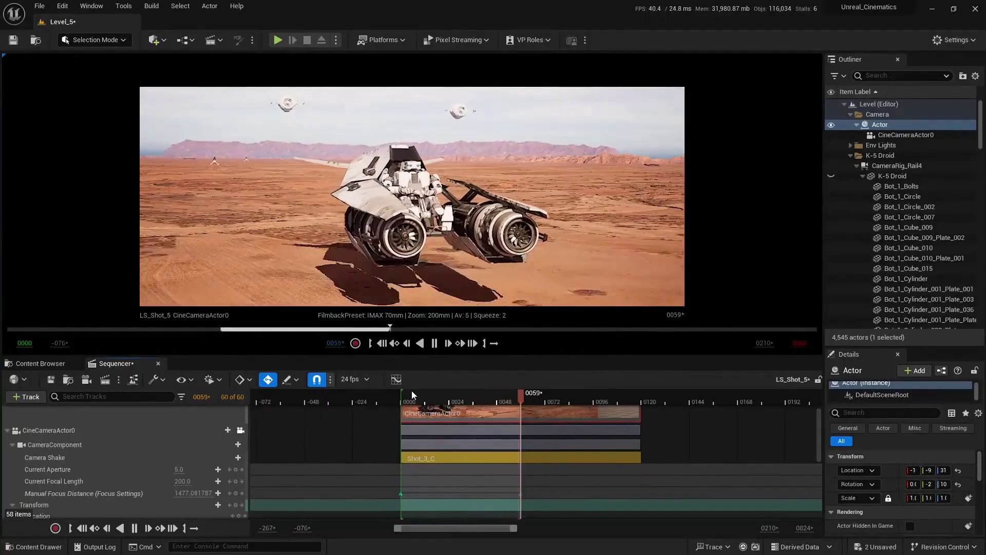
- Collapse the CineCameraActor0 track, enlarge the track area and add the speeder's Propeller_1 to the sequence
{"action": "scroll", "coordinate": [73, 457], "scroll_direction": "up", "scroll_amount": 2}
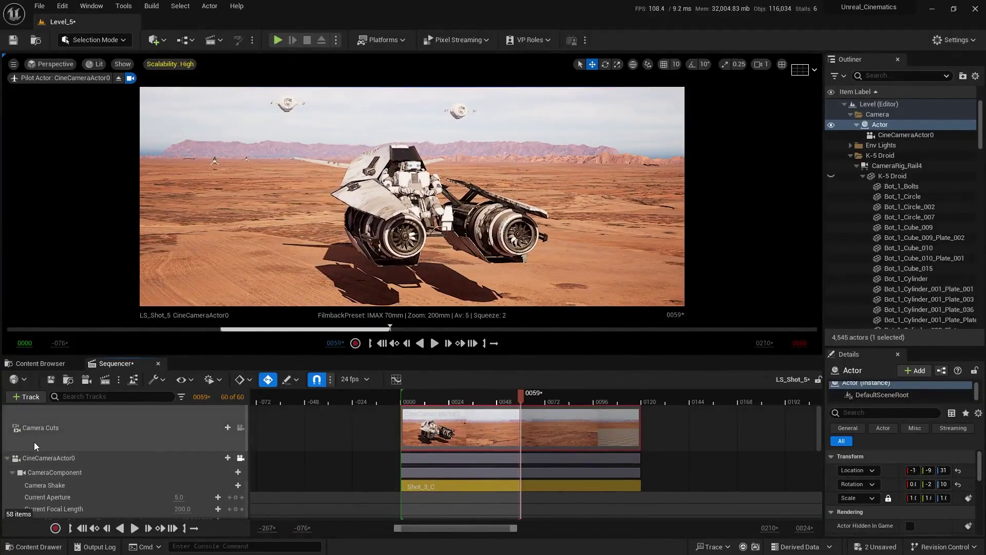
{"action": "left_click", "coordinate": [8, 458]}
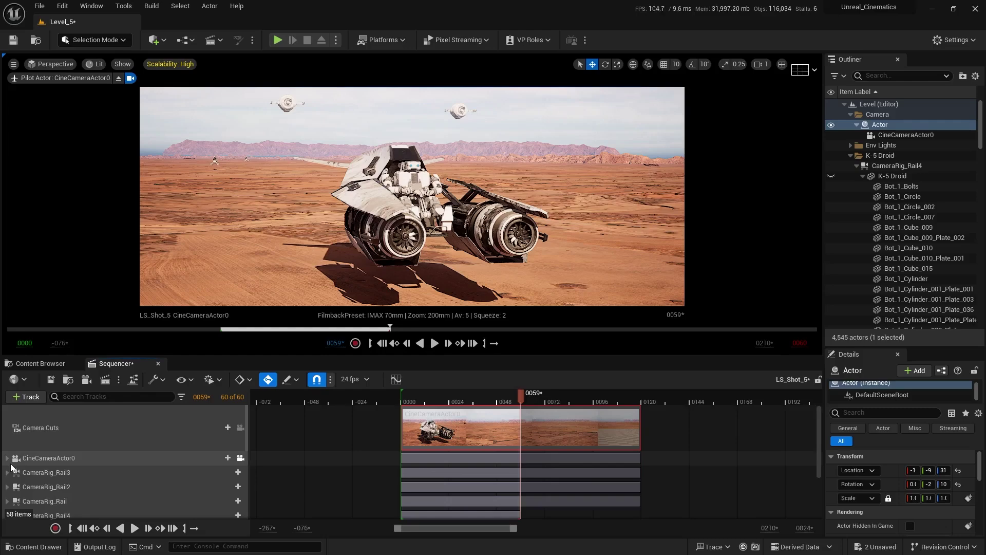
{"action": "scroll", "coordinate": [11, 467], "scroll_direction": "down", "scroll_amount": 3}
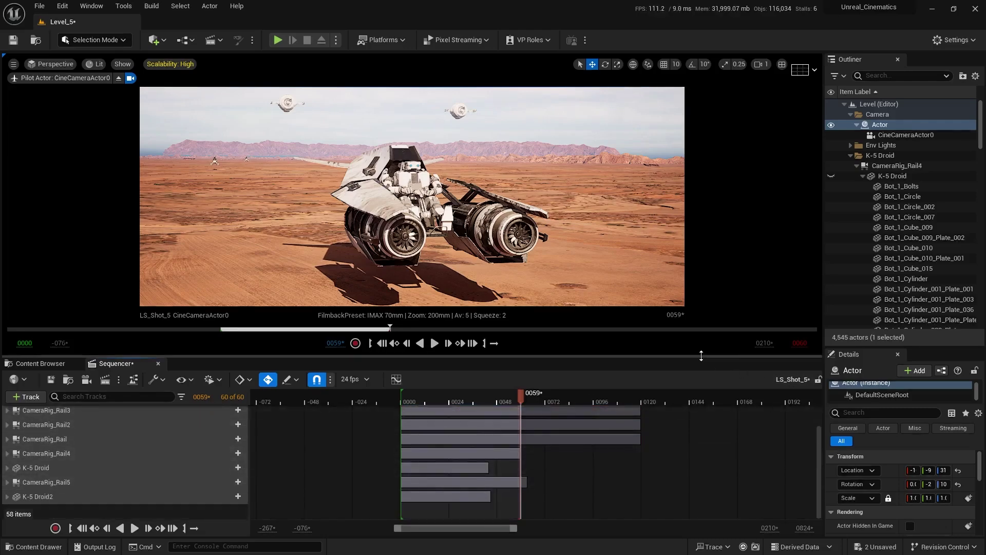
{"action": "left_click_drag", "start_coordinate": [696, 355], "coordinate": [697, 311]}
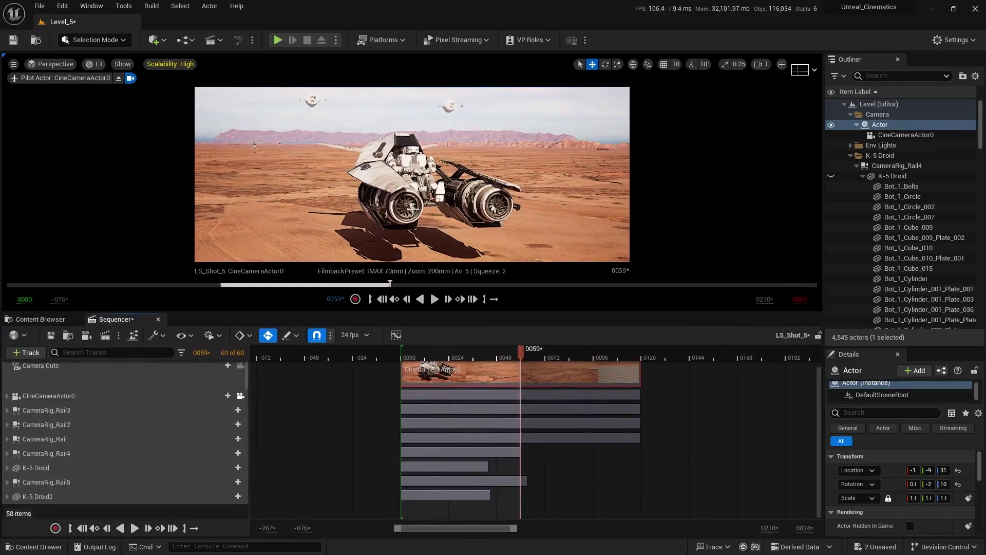
{"action": "left_click", "coordinate": [408, 206]}
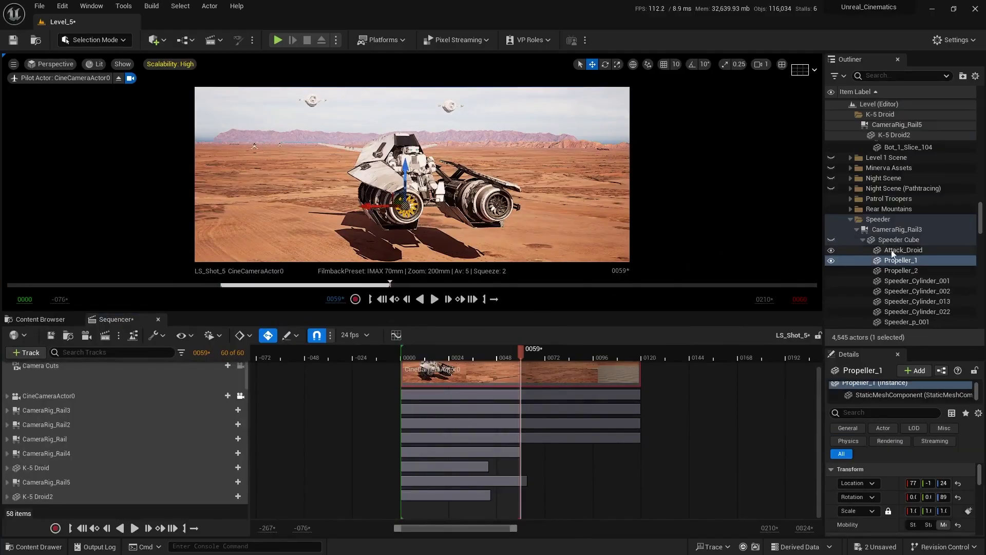
{"action": "left_click_drag", "start_coordinate": [909, 262], "coordinate": [126, 438]}
{"action": "left_click_drag", "start_coordinate": [89, 467], "coordinate": [89, 467]}
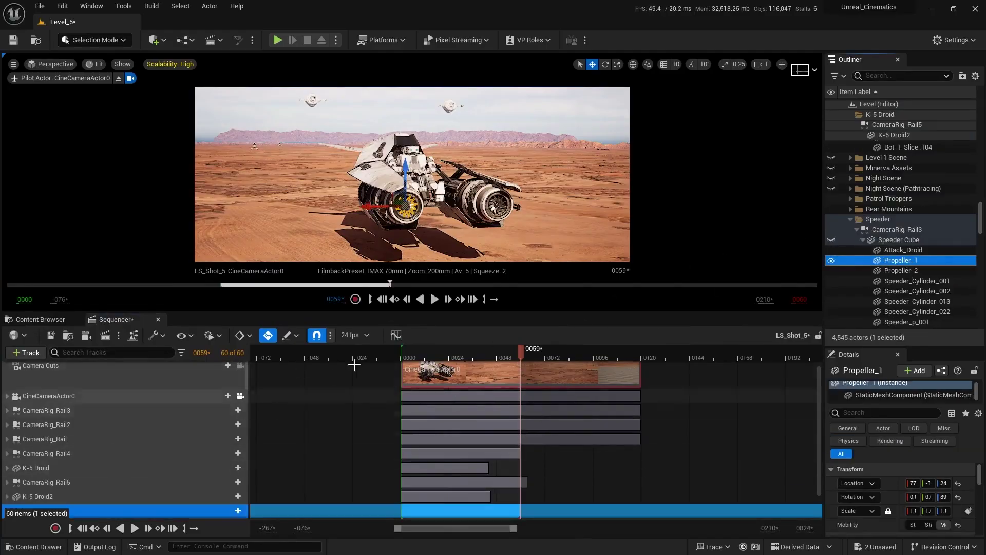
- Return to frame 0, expand Propeller_1's Transform and Rotation channels, and undo the trial rotation changes
{"action": "left_click_drag", "start_coordinate": [413, 312], "coordinate": [402, 268]}
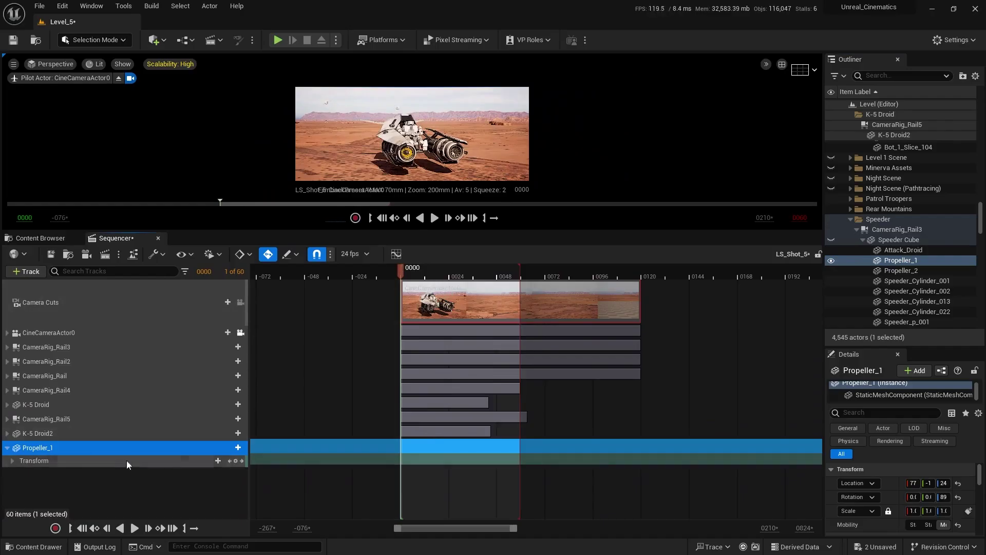
{"action": "left_click", "coordinate": [12, 460]}
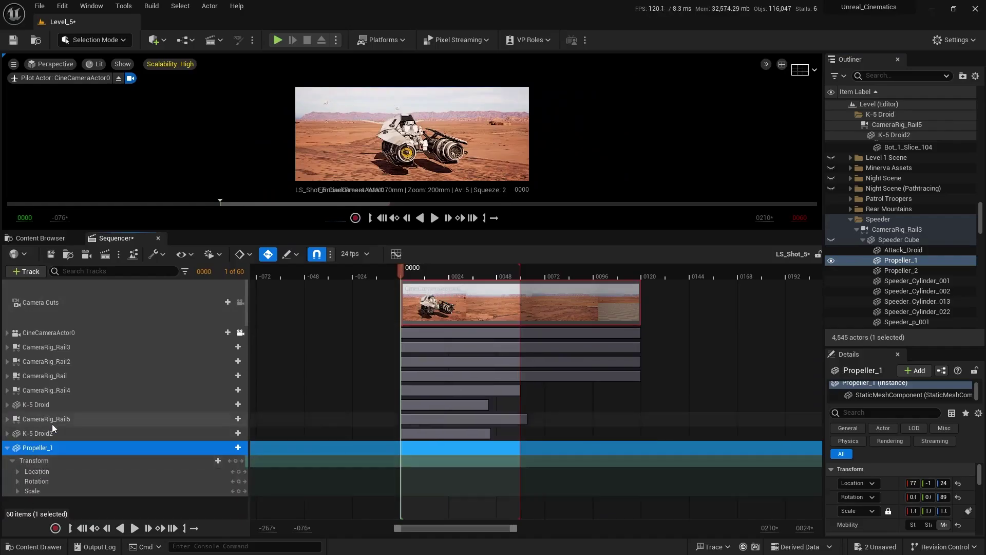
{"action": "left_click", "coordinate": [17, 481]}
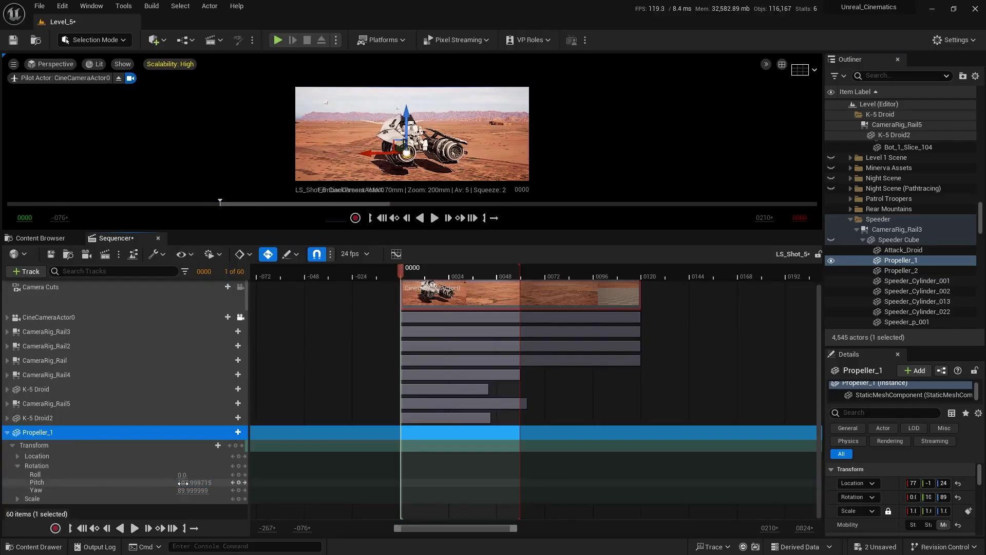
{"action": "key", "text": "ctrl+z"}
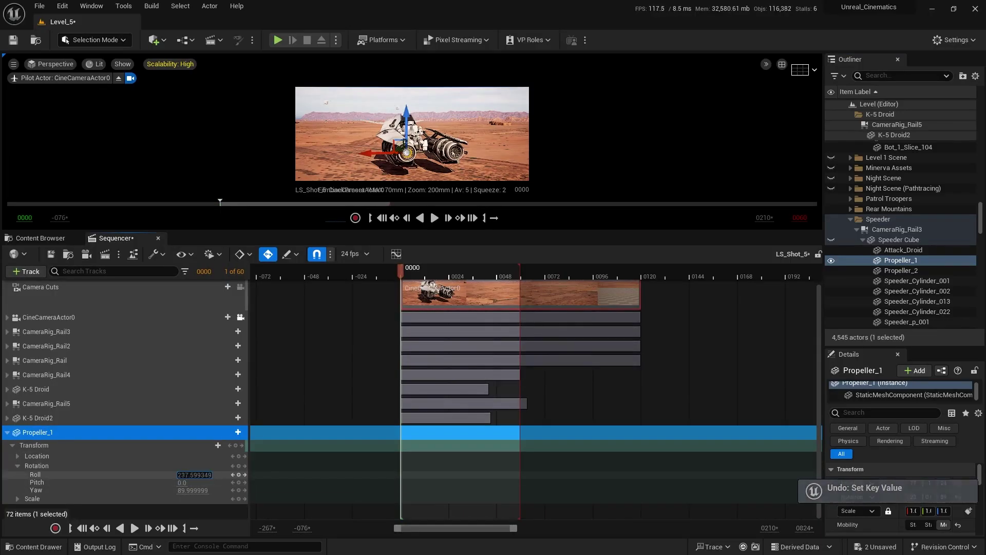
{"action": "key", "text": "ctrl+z"}
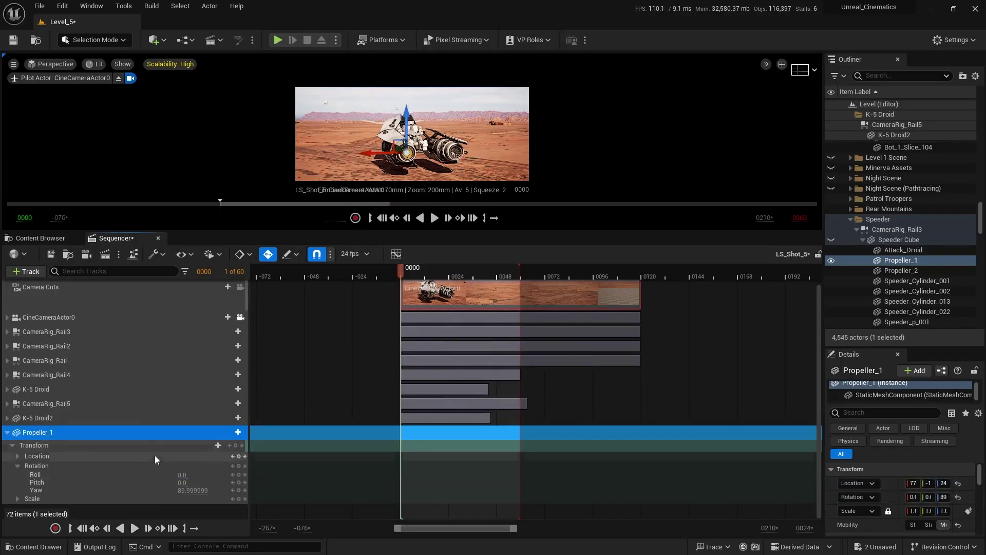
- Key Propeller_1's Roll at 0 on frame 0 and 10000 on frame 120, and raise the frame 120 value to 1000000
{"action": "left_click", "coordinate": [238, 475]}
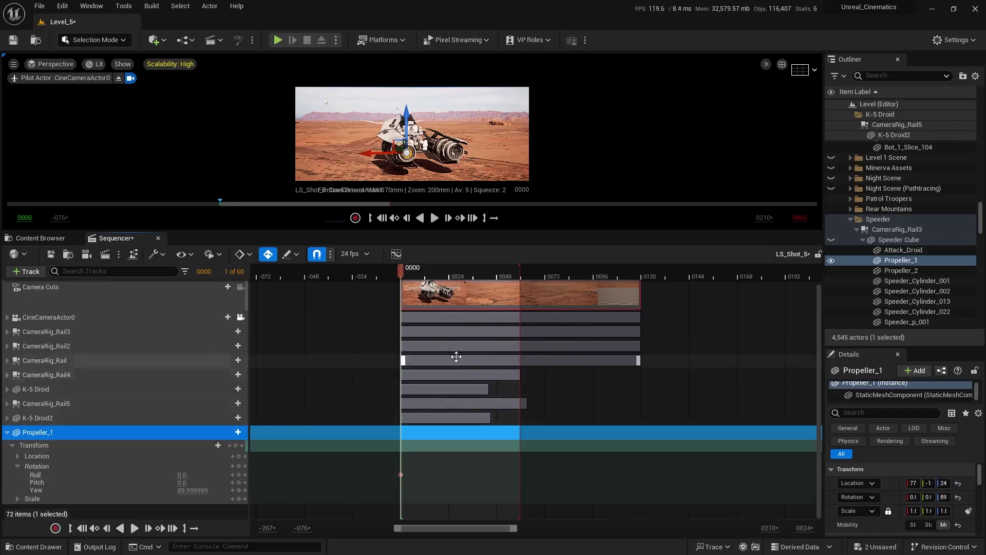
{"action": "left_click", "coordinate": [439, 315]}
{"action": "left_click_drag", "start_coordinate": [426, 277], "coordinate": [640, 289]}
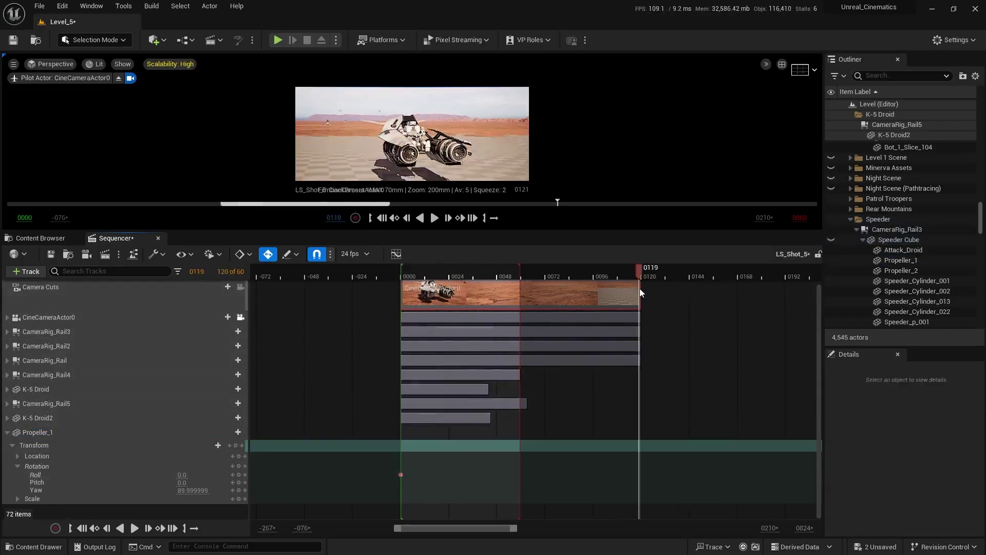
{"action": "left_click", "coordinate": [182, 475]}
{"action": "type", "text": "10"}
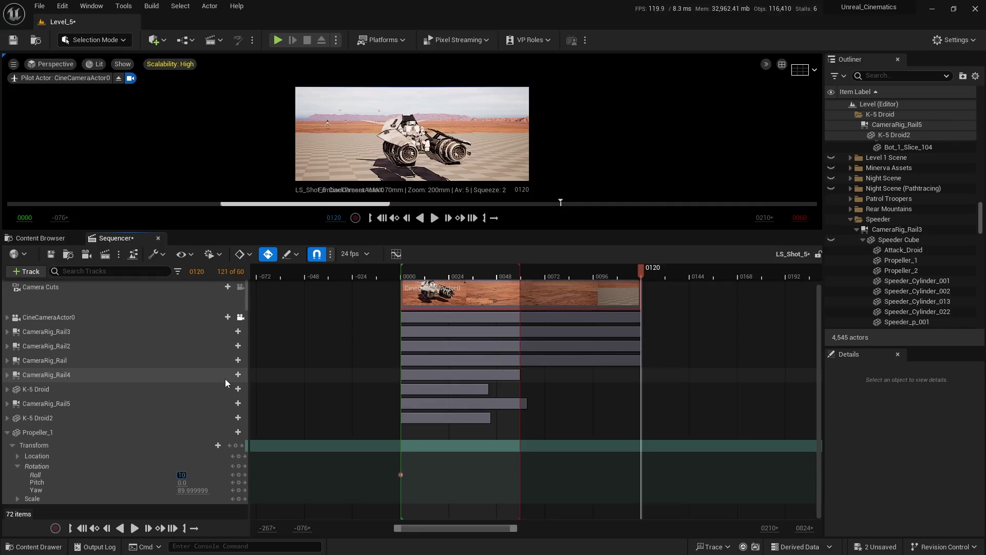
{"action": "type", "text": "000"}
{"action": "key", "text": "Return"}
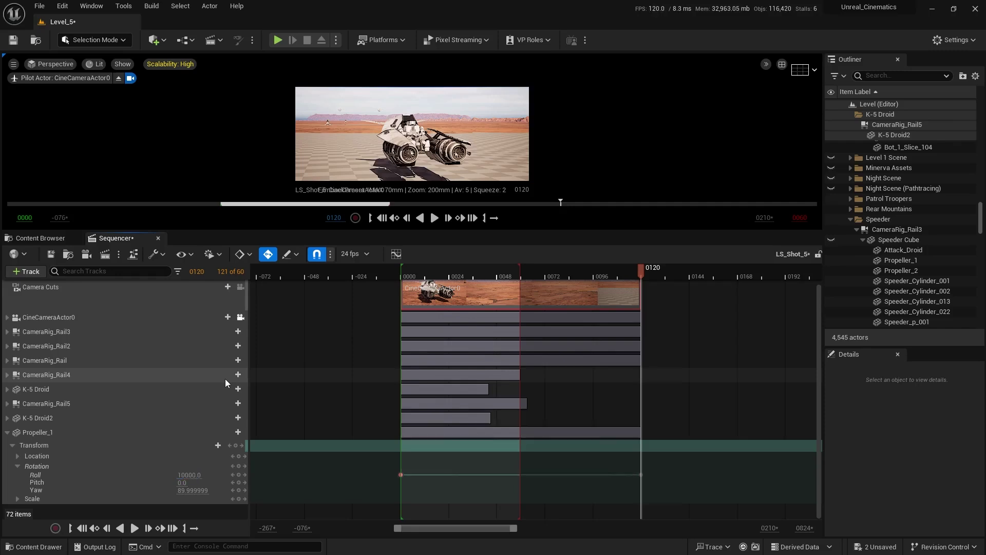
{"action": "left_click", "coordinate": [185, 474]}
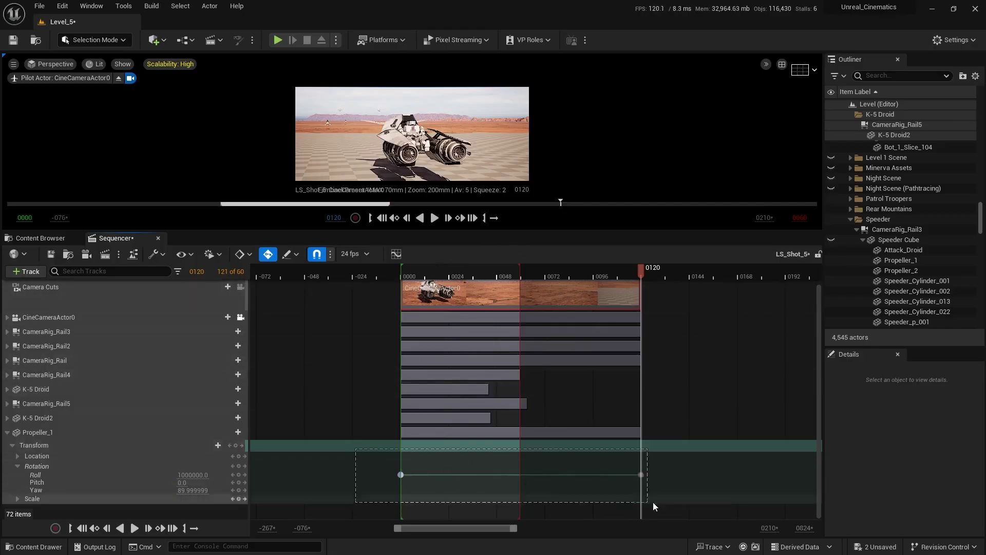
- Set both of Propeller_1's Roll keys to Linear interpolation and play the spin from frame 0 to frame 43
{"action": "left_click", "coordinate": [660, 472]}
{"action": "right_click", "coordinate": [639, 469]}
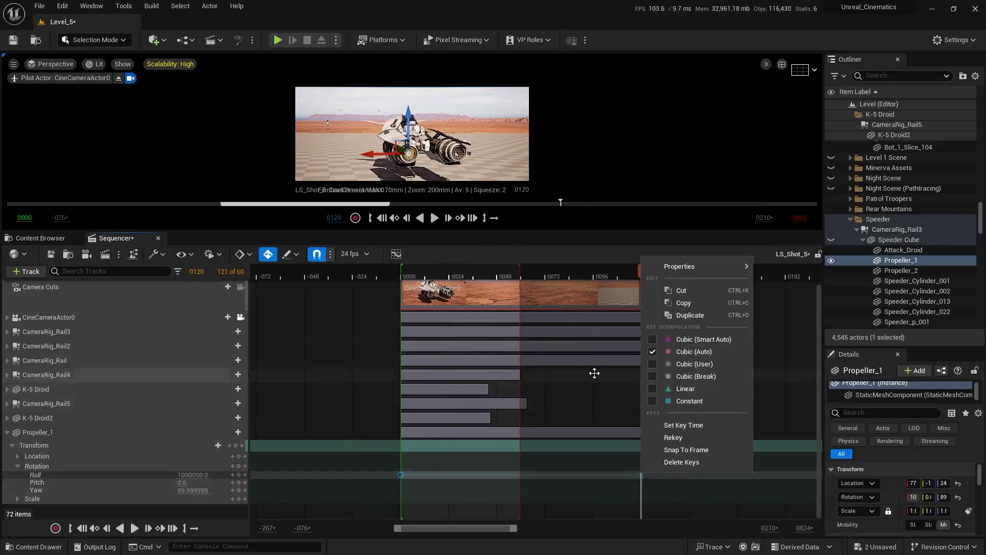
{"action": "left_click", "coordinate": [662, 388]}
{"action": "left_click", "coordinate": [311, 434]}
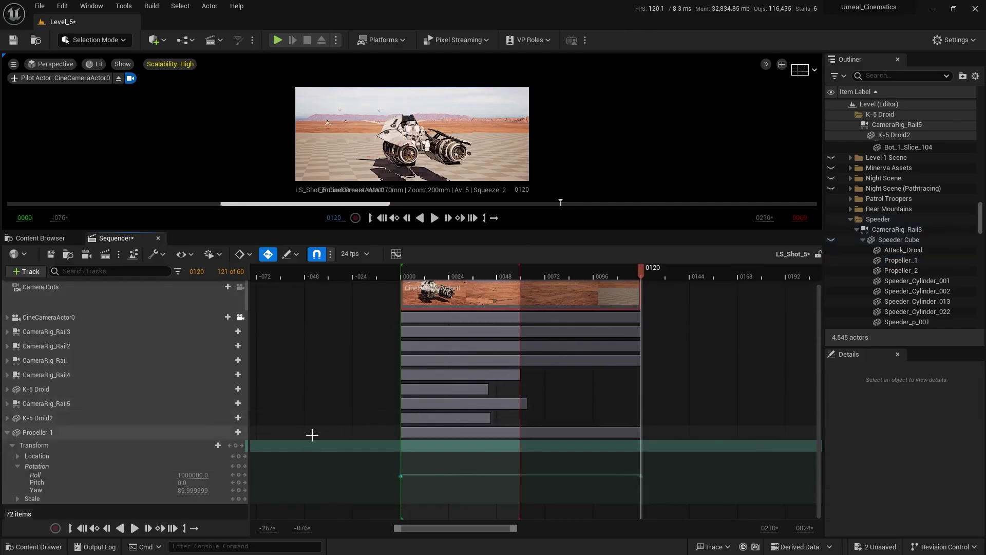
{"action": "key", "text": "space"}
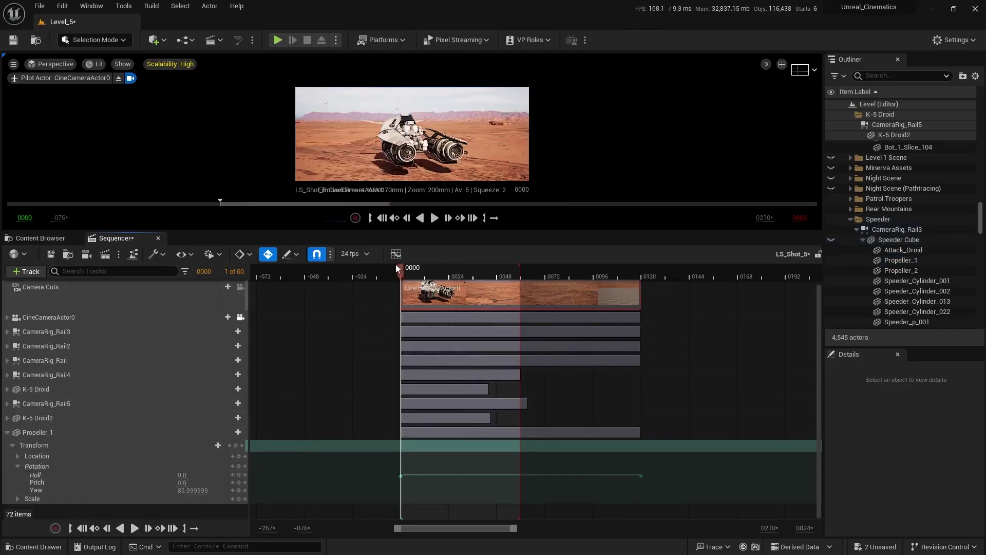
{"action": "key", "text": "space"}
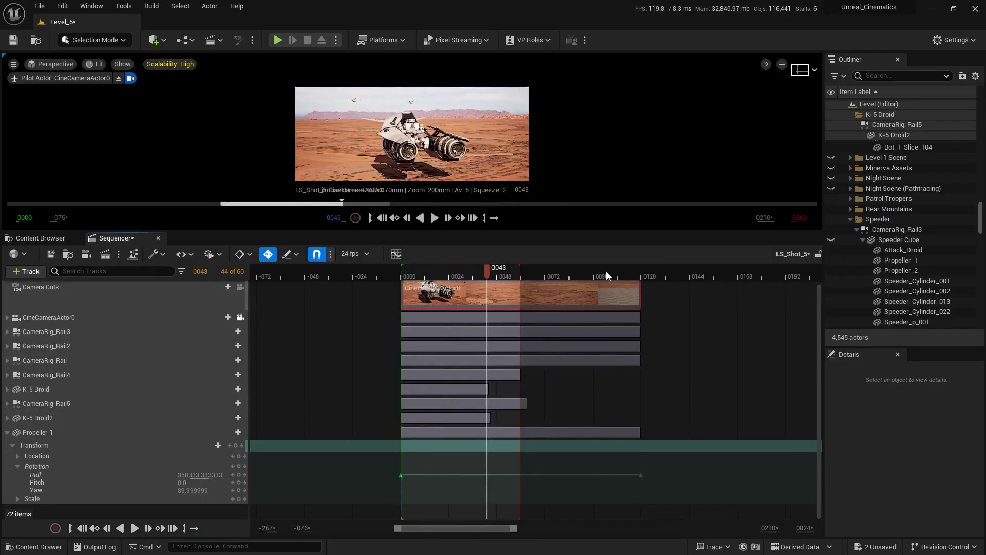
- Set Propeller_1's Roll at frame 120 to 10000000
{"action": "left_click_drag", "start_coordinate": [606, 271], "coordinate": [642, 272]}
{"action": "left_click", "coordinate": [193, 475]}
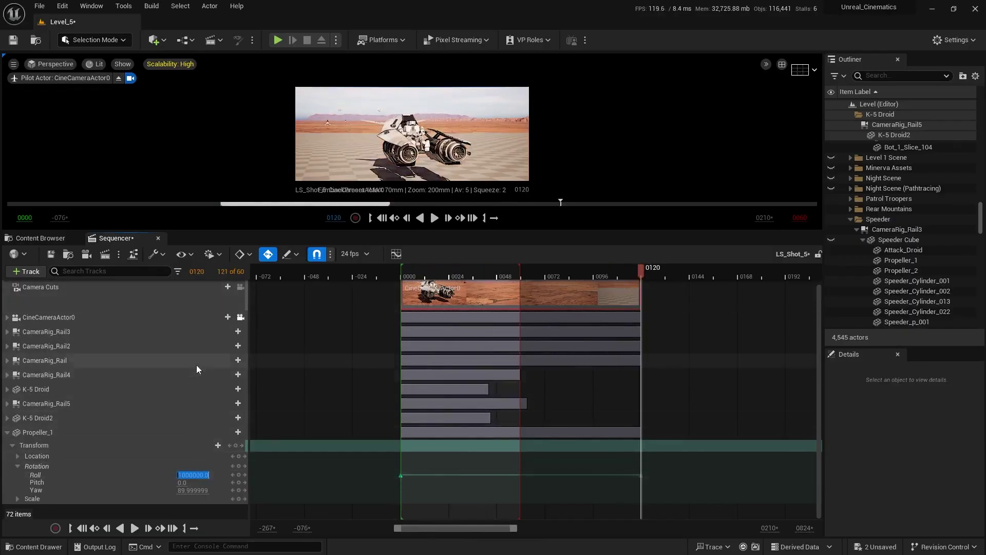
{"action": "type", "text": "10000000"}
{"action": "key", "text": "Return"}
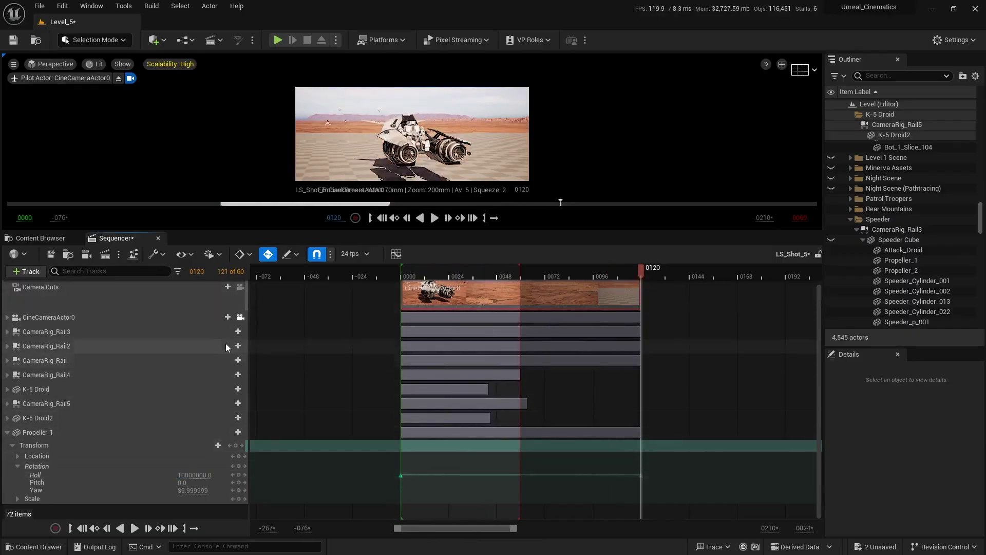
- Collapse Propeller_1's track, select the speeder's Propeller_2 in the viewport, and add it to the LS_Shot_5 sequence
{"action": "left_click", "coordinate": [7, 432]}
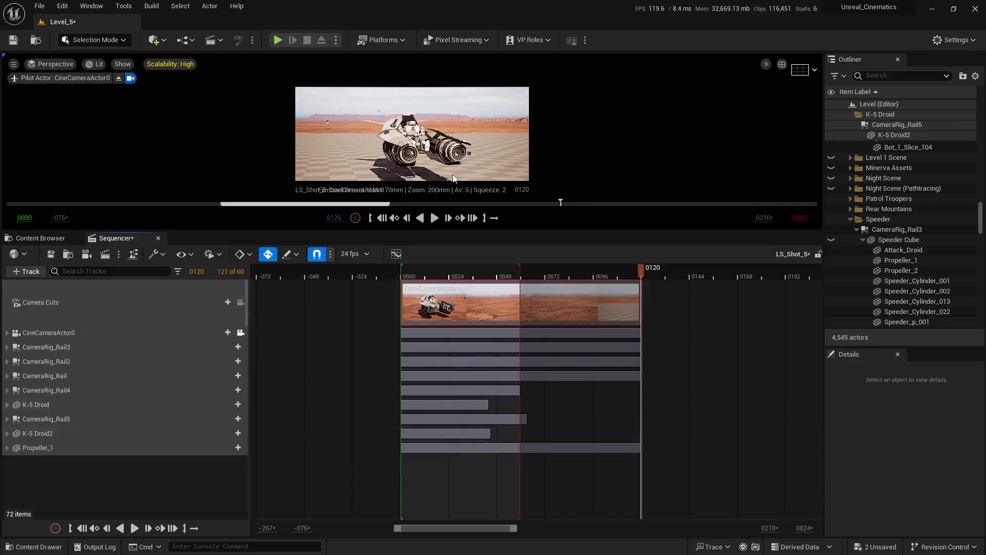
{"action": "left_click", "coordinate": [409, 176]}
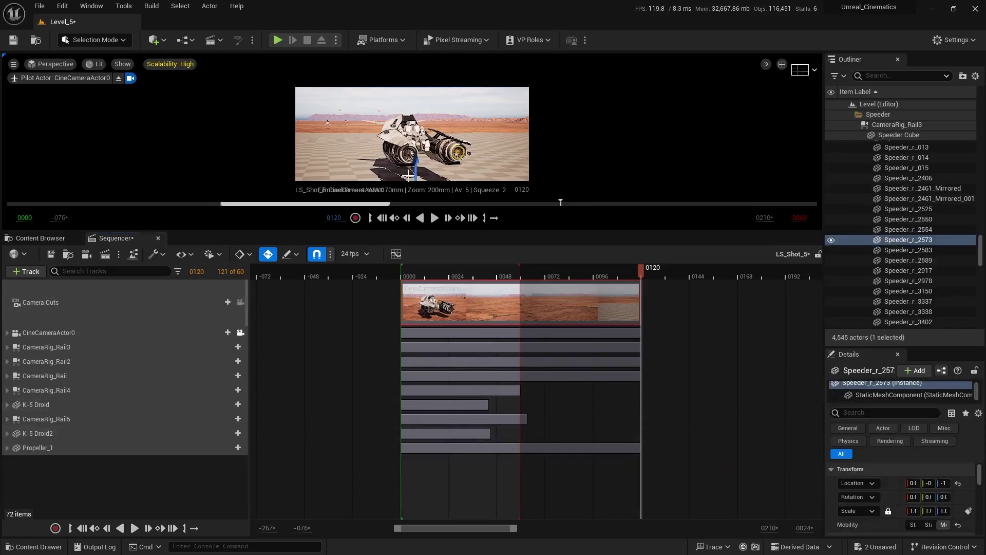
{"action": "left_click_drag", "start_coordinate": [462, 231], "coordinate": [463, 393]}
{"action": "left_click", "coordinate": [538, 257]}
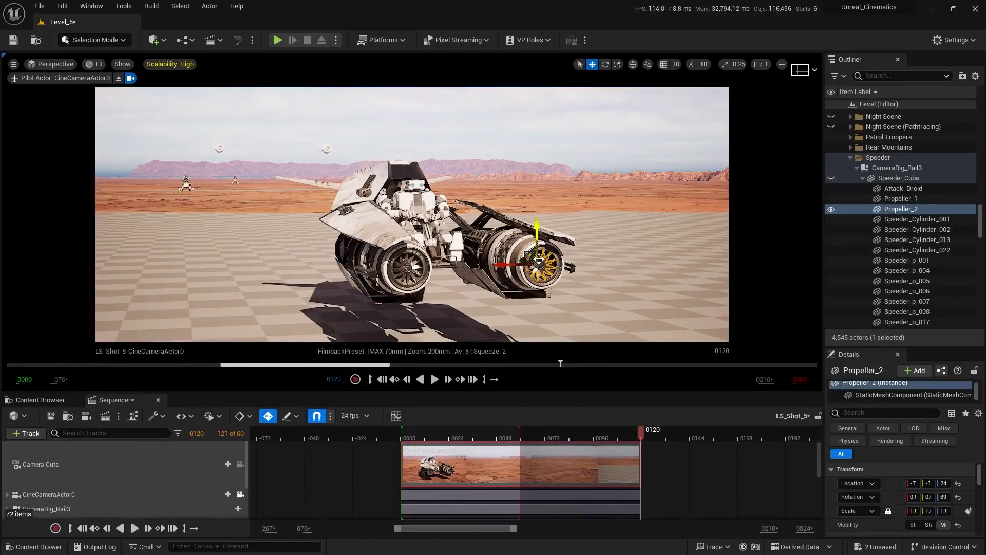
{"action": "left_click_drag", "start_coordinate": [448, 395], "coordinate": [448, 202]}
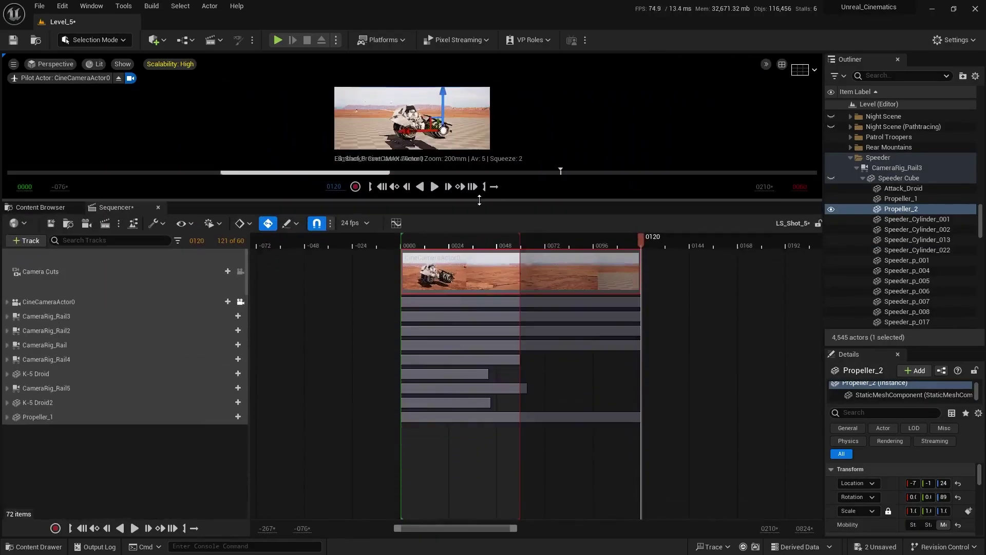
{"action": "left_click", "coordinate": [885, 213]}
{"action": "left_click_drag", "start_coordinate": [120, 459], "coordinate": [86, 426]}
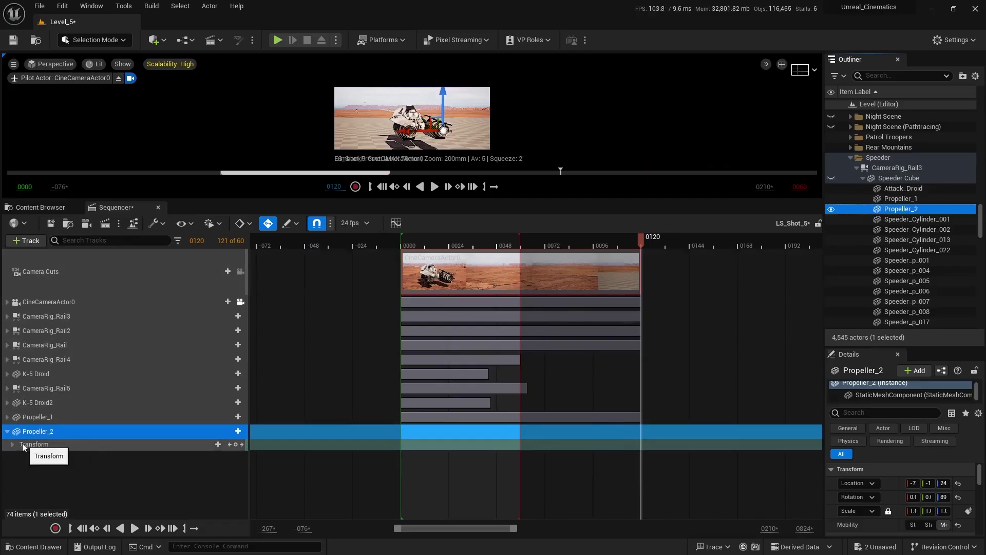
- Expand Propeller_2's Transform and Rotation channels and key its Roll at 0 on frames 120 and 0
{"action": "left_click", "coordinate": [12, 444]}
{"action": "left_click", "coordinate": [23, 465]}
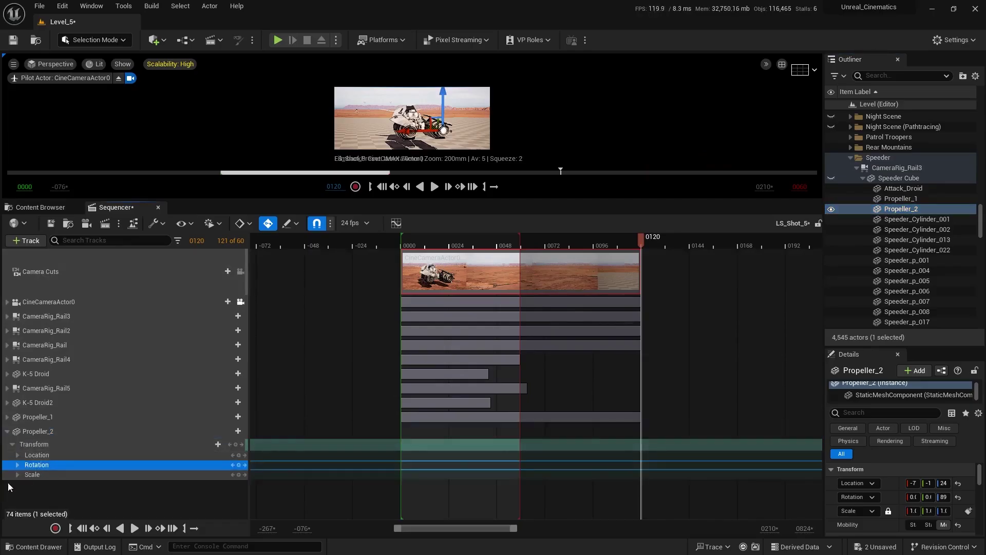
{"action": "left_click", "coordinate": [17, 465]}
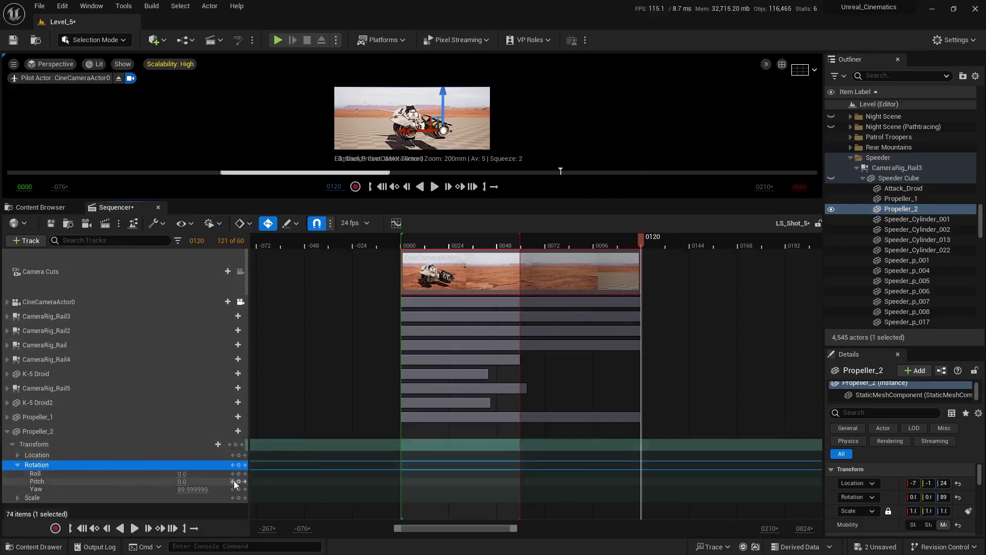
{"action": "left_click", "coordinate": [237, 481]}
{"action": "left_click", "coordinate": [431, 245]}
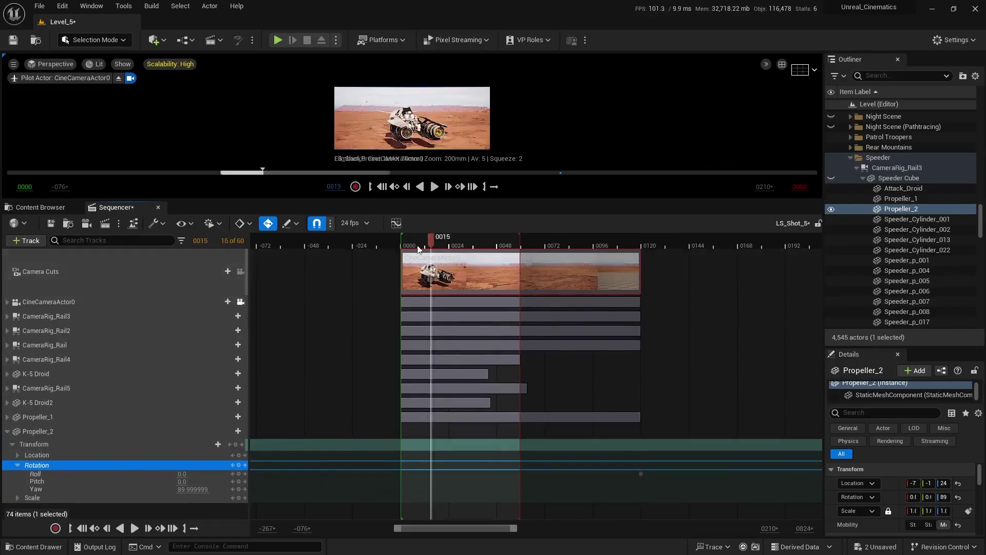
{"action": "left_click_drag", "start_coordinate": [417, 248], "coordinate": [393, 254]}
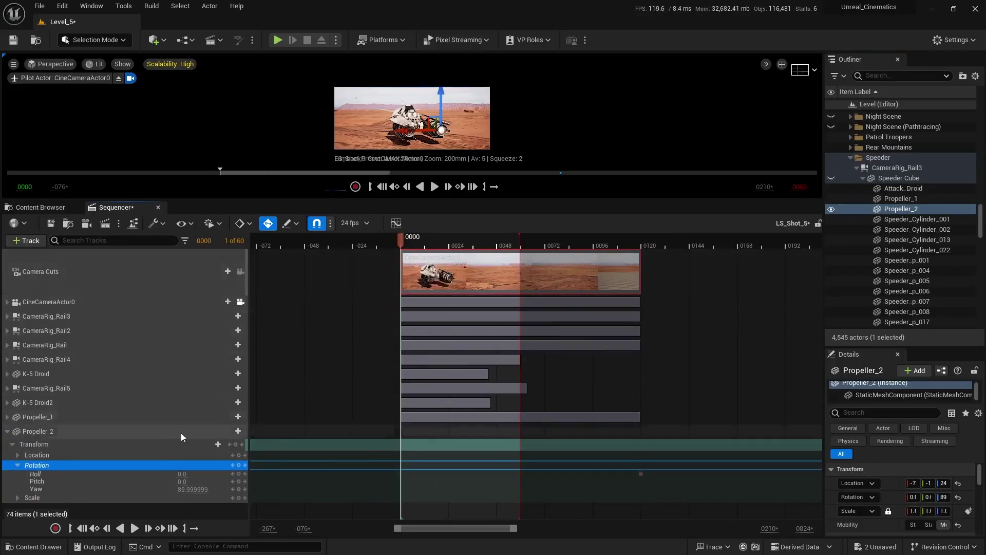
{"action": "left_click", "coordinate": [240, 473]}
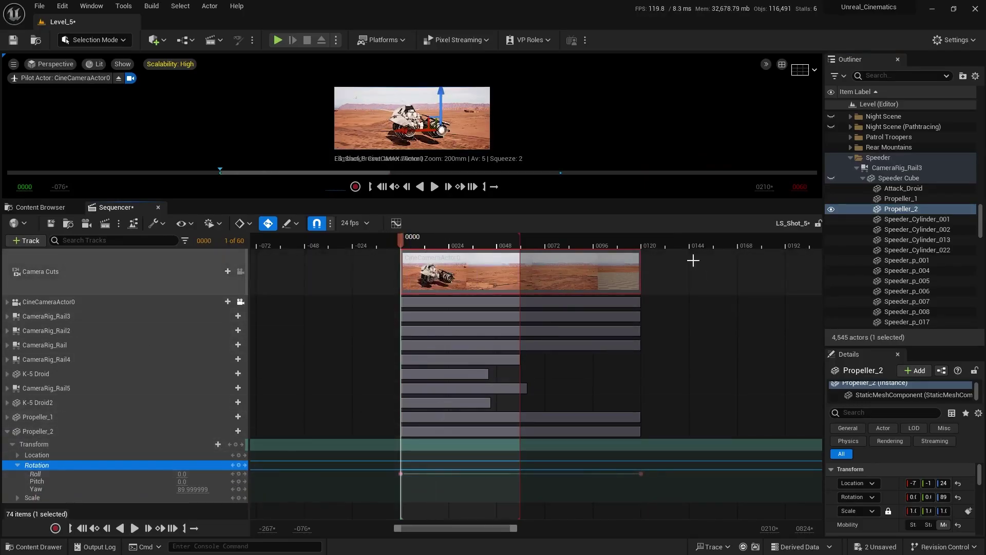
- Copy Propeller_1's Roll value at frame 120 and set Propeller_2's Roll there to 10000000
{"action": "key", "text": "period"}
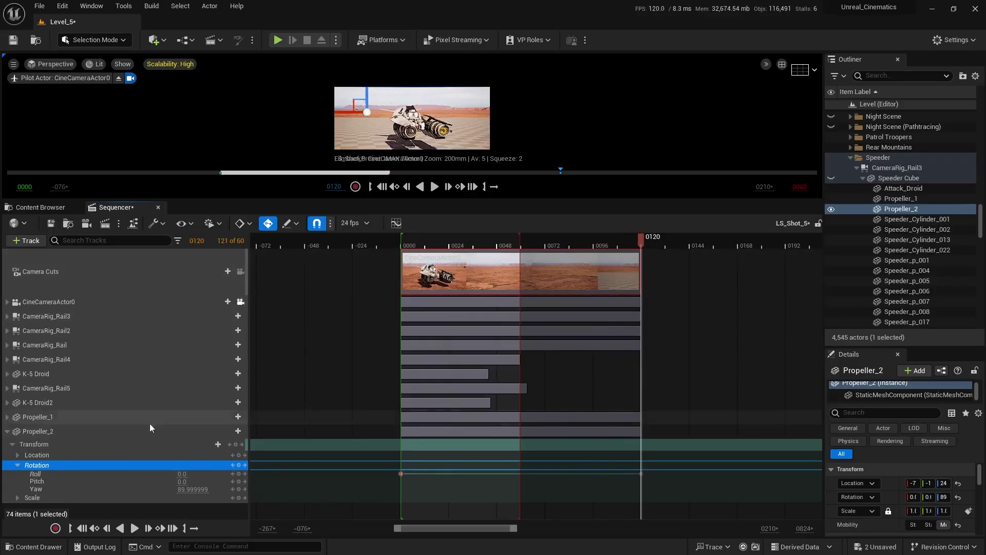
{"action": "left_click", "coordinate": [182, 474]}
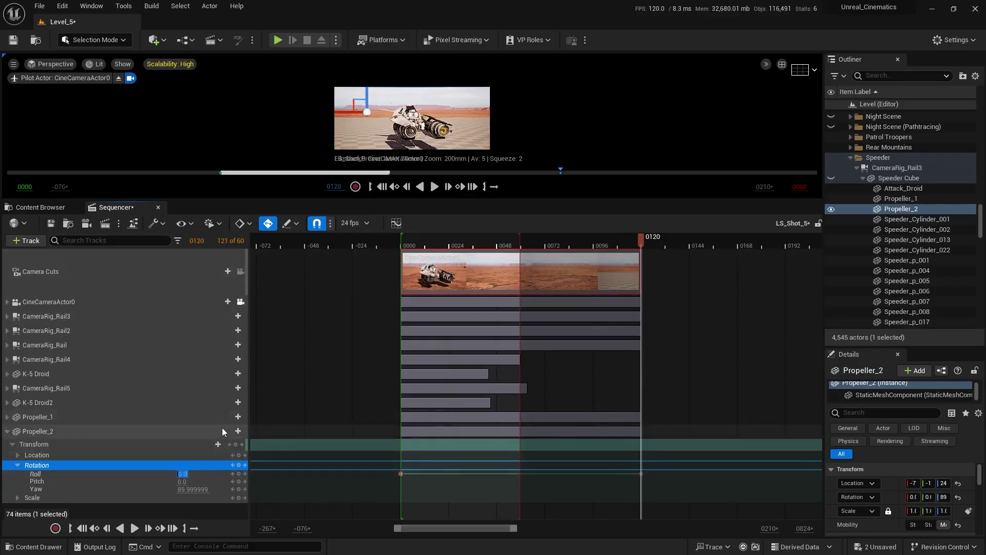
{"action": "left_click", "coordinate": [7, 417]}
{"action": "left_click", "coordinate": [195, 410]}
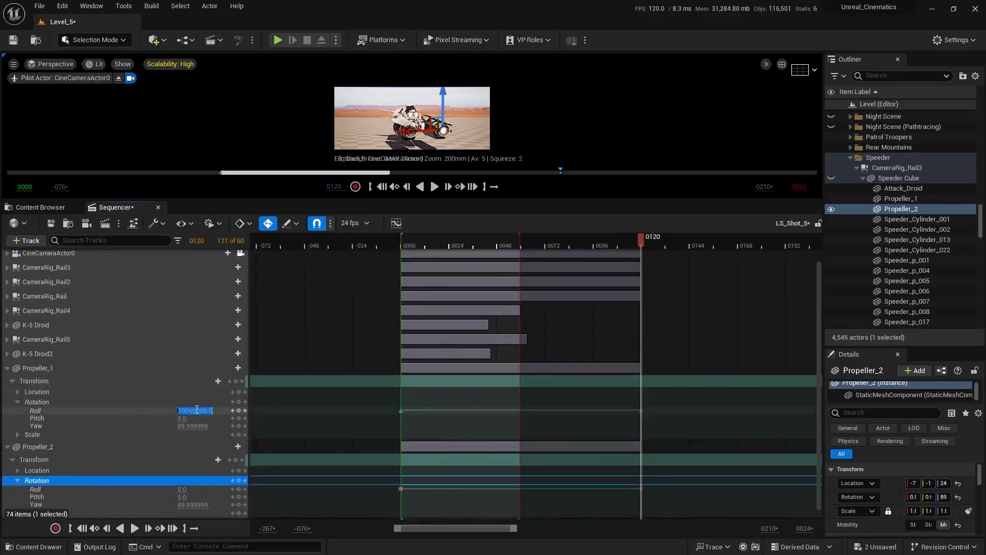
{"action": "scroll", "coordinate": [191, 481], "scroll_direction": "down", "scroll_amount": 1}
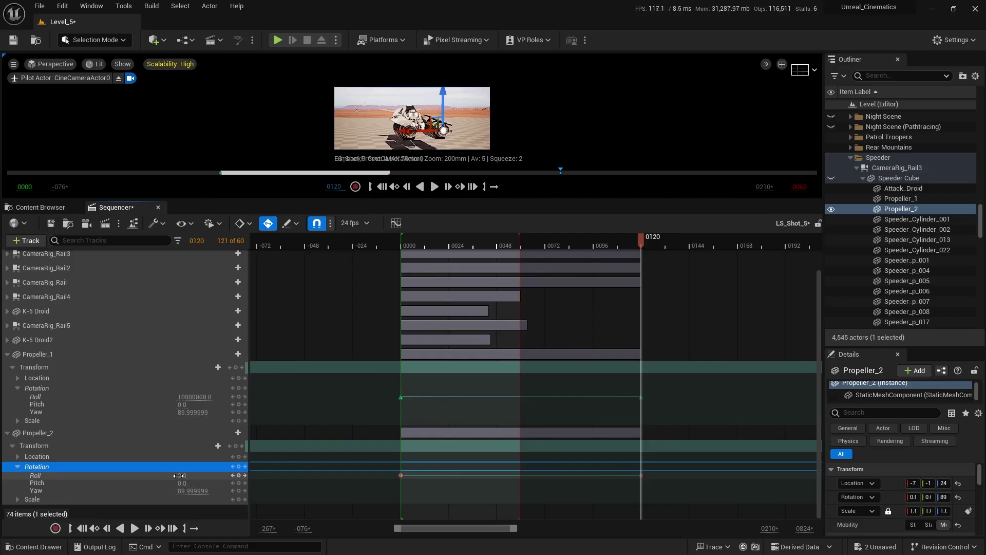
{"action": "left_click", "coordinate": [179, 475]}
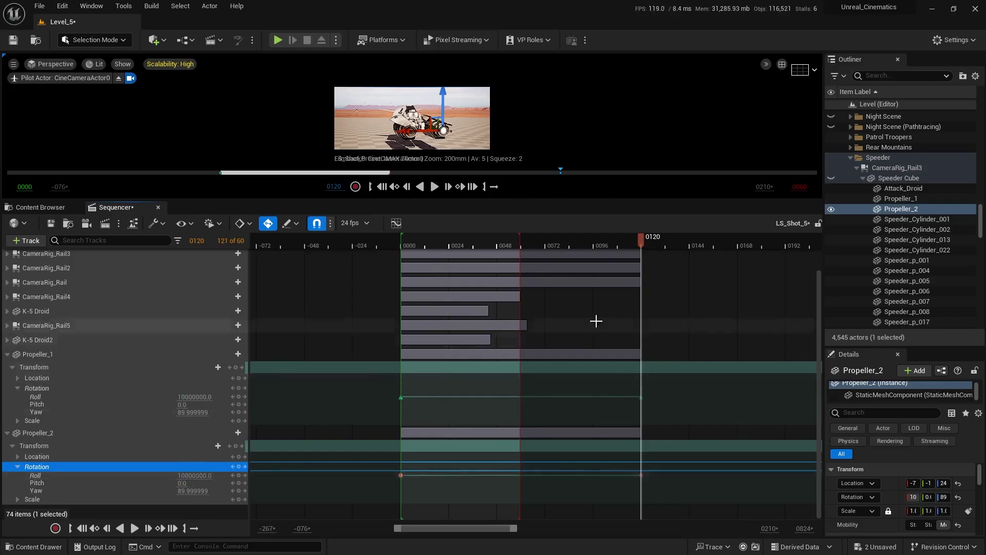
- Clear the selection, enlarge the viewport, and play the shot to check both propellers' spin
{"action": "key", "text": "Escape"}
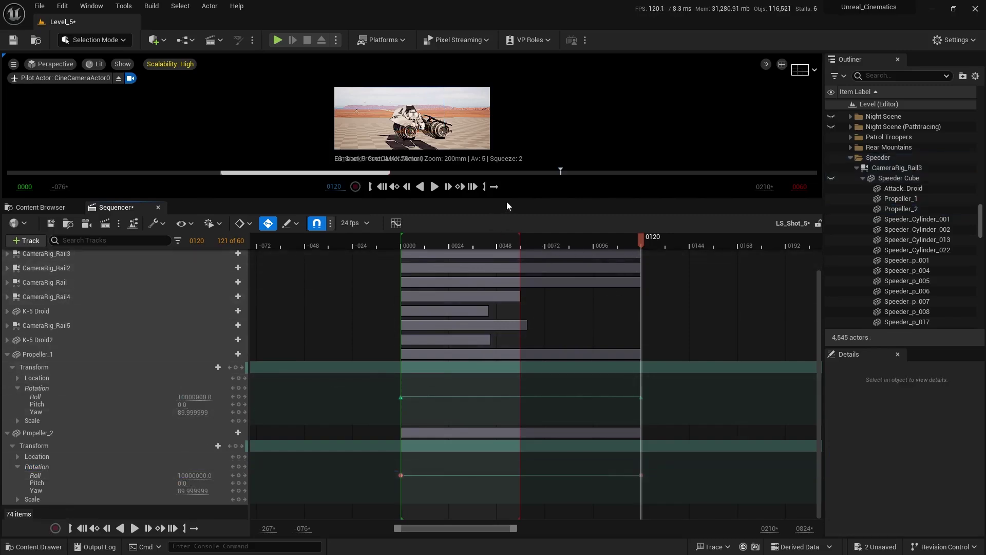
{"action": "left_click_drag", "start_coordinate": [506, 202], "coordinate": [507, 347]}
{"action": "key", "text": "space"}
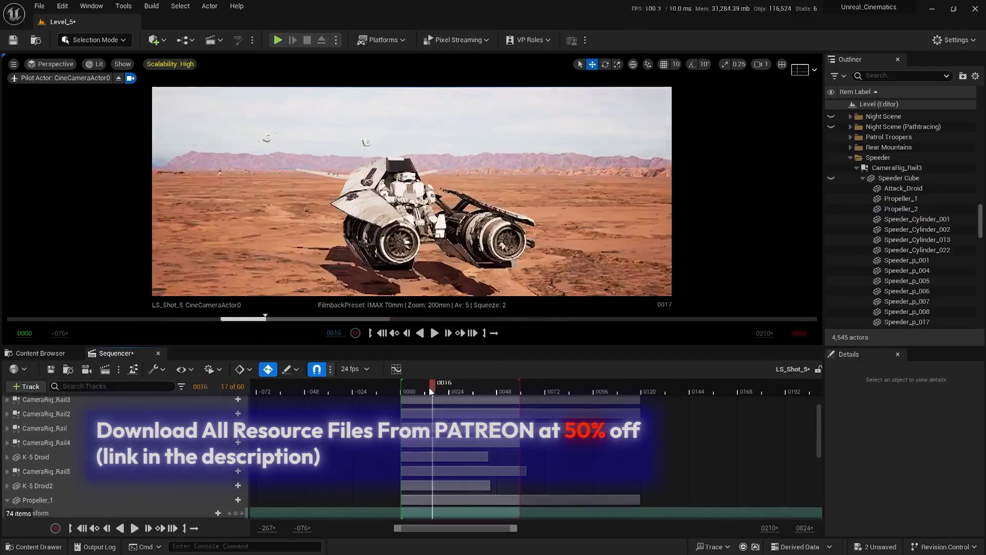